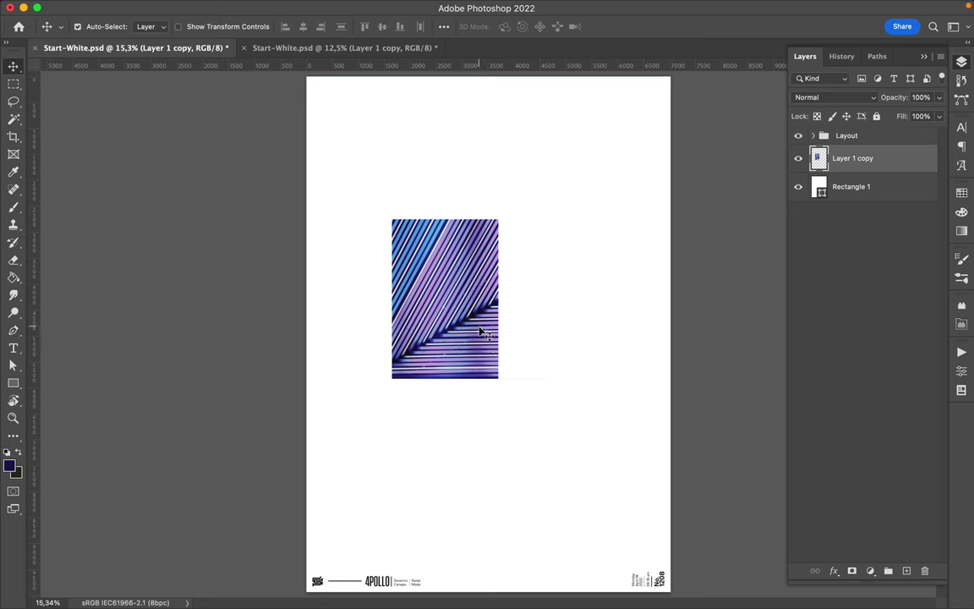
- Scale the purple-striped photo up to 120%
{"action": "left_click", "coordinate": [322, 26]}
{"action": "type", "text": "120"}
{"action": "key", "text": "Escape"}
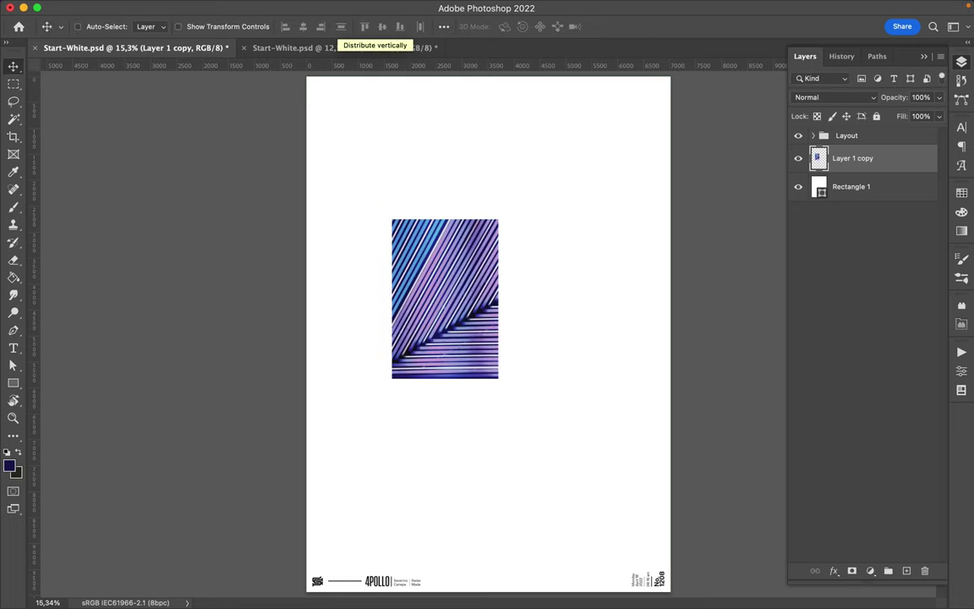
{"action": "key", "text": "ctrl+t"}
{"action": "left_click", "coordinate": [336, 26]}
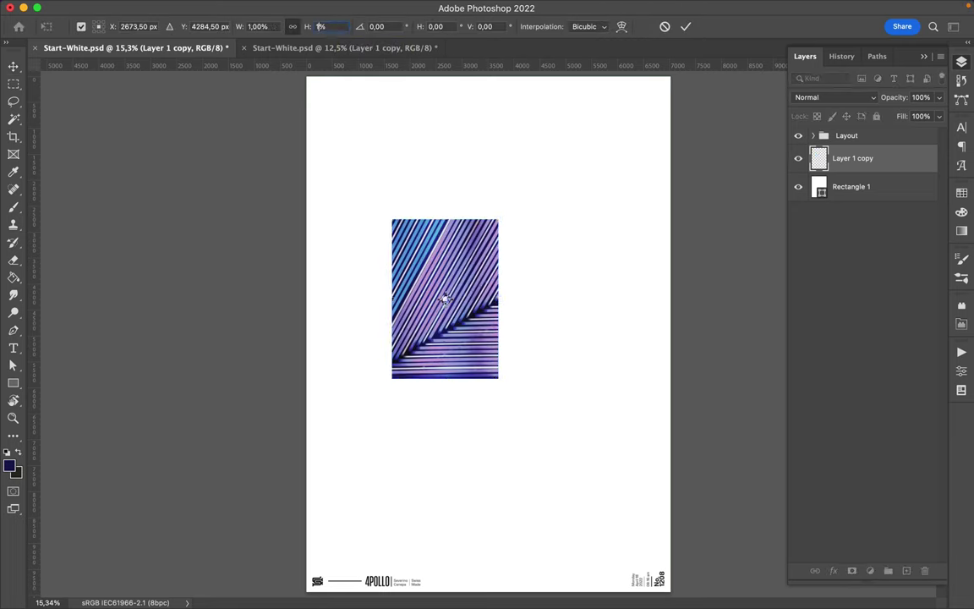
{"action": "type", "text": "120"}
{"action": "key", "text": "Return"}
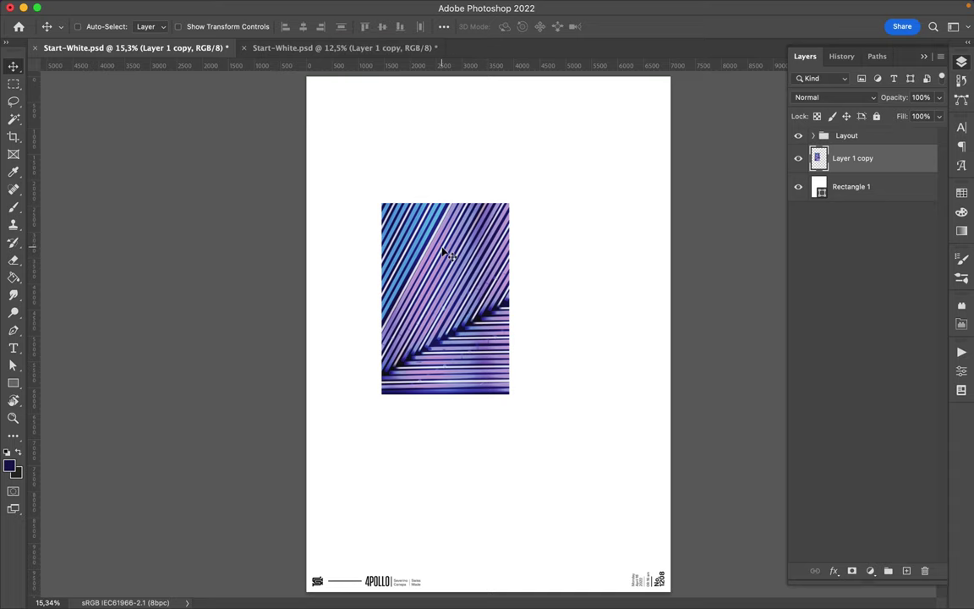
- Nudge the enlarged photo slightly to a new spot on the page
{"action": "mouse_move", "coordinate": [454, 250]}
{"action": "left_mouse_down"}
{"action": "mouse_move", "coordinate": [435, 253]}
{"action": "mouse_move", "coordinate": [470, 254]}
{"action": "mouse_move", "coordinate": [450, 269]}
{"action": "left_mouse_up"}
{"action": "scroll", "coordinate": [467, 274], "scroll_direction": "up", "scroll_amount": 1}
{"action": "scroll", "coordinate": [464, 270], "scroll_direction": "up", "scroll_amount": 2}
{"action": "key", "text": "l"}
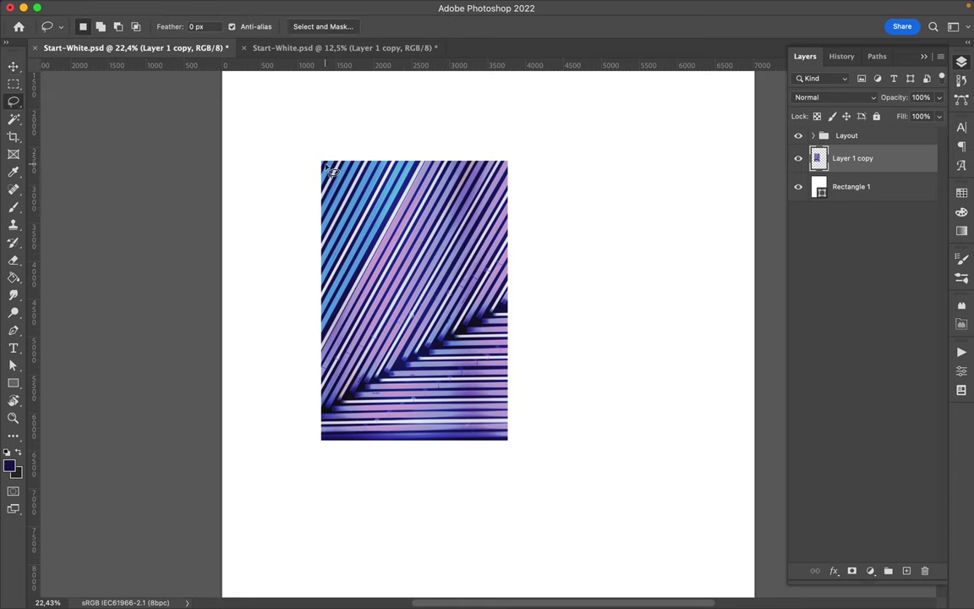
- Copy the lassoed photo onto a new layer and move the copy right
{"action": "mouse_move", "coordinate": [326, 168]}
{"action": "left_mouse_down"}
{"action": "mouse_move", "coordinate": [330, 435]}
{"action": "mouse_move", "coordinate": [506, 438]}
{"action": "mouse_move", "coordinate": [505, 179]}
{"action": "mouse_move", "coordinate": [488, 160]}
{"action": "mouse_move", "coordinate": [323, 161]}
{"action": "left_mouse_up"}
{"action": "key", "text": "ctrl+j"}
{"action": "key", "text": "v"}
{"action": "mouse_move", "coordinate": [511, 195]}
{"action": "left_mouse_down"}
{"action": "mouse_move", "coordinate": [701, 211]}
{"action": "mouse_move", "coordinate": [651, 175]}
{"action": "left_mouse_up"}
- Cut a wavy strip away from the copy's top edge
{"action": "key", "text": "j"}
{"action": "key", "text": "l"}
{"action": "mouse_move", "coordinate": [720, 197]}
{"action": "left_mouse_down"}
{"action": "mouse_move", "coordinate": [634, 178]}
{"action": "mouse_move", "coordinate": [578, 184]}
{"action": "mouse_move", "coordinate": [510, 175]}
{"action": "mouse_move", "coordinate": [566, 126]}
{"action": "mouse_move", "coordinate": [717, 211]}
{"action": "mouse_move", "coordinate": [696, 161]}
{"action": "left_mouse_up"}
{"action": "key", "text": "Delete"}
- Hide the original straight-edged photo and select the wavy-edged copy
{"action": "key", "text": "v"}
{"action": "left_click", "coordinate": [473, 224]}
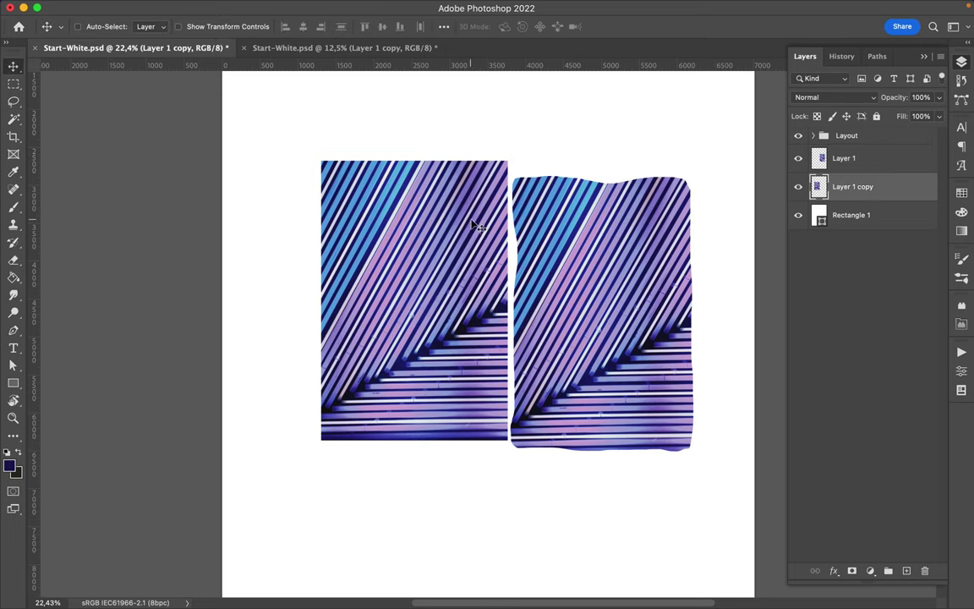
{"action": "key", "text": "ctrl+comma"}
{"action": "key", "text": "alt+bracketright"}
- Move the wavy-edged photo to the centre of the page
{"action": "key", "text": "ctrl+0"}
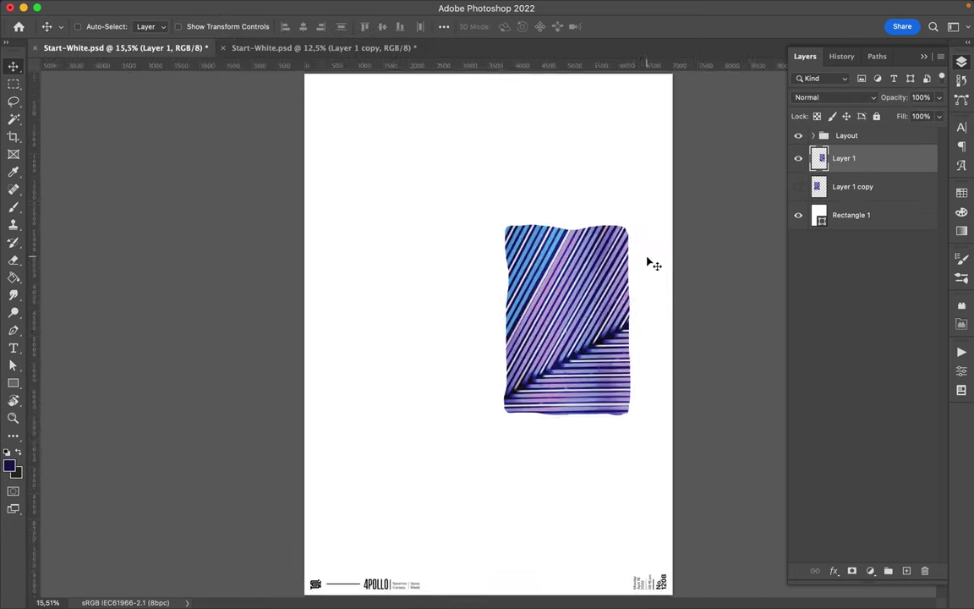
{"action": "scroll", "coordinate": [651, 264], "scroll_direction": "down", "scroll_amount": 1}
{"action": "mouse_move", "coordinate": [578, 288]}
{"action": "left_mouse_down"}
{"action": "mouse_move", "coordinate": [456, 277]}
{"action": "mouse_move", "coordinate": [489, 282]}
{"action": "left_mouse_up"}
{"action": "scroll", "coordinate": [494, 285], "scroll_direction": "up", "scroll_amount": 3}
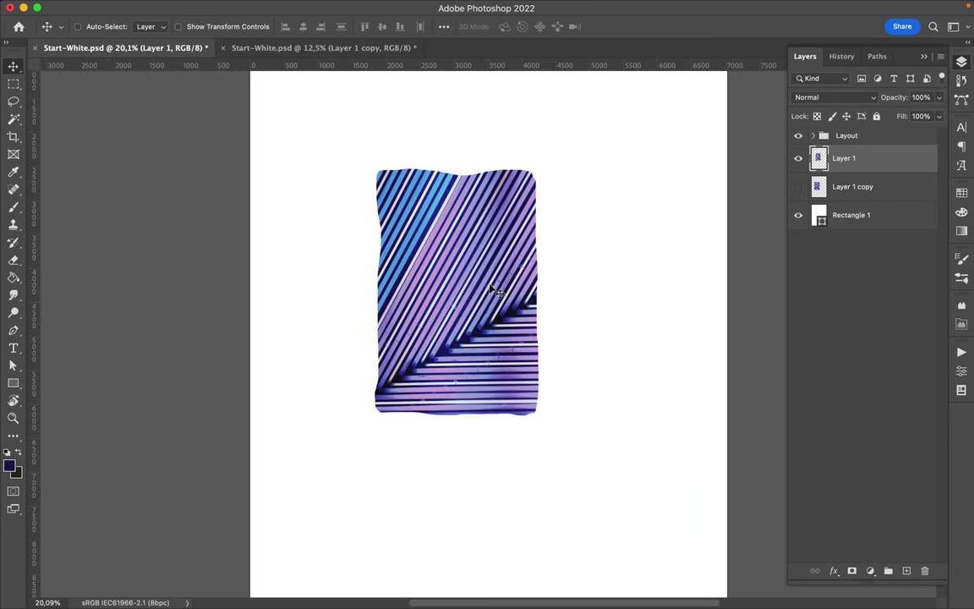
{"action": "left_click_drag", "start_coordinate": [495, 325], "coordinate": [529, 314]}
- Switch to the Brush tool with yellow as the paint colour
{"action": "key", "text": "l"}
{"action": "key", "text": "b"}
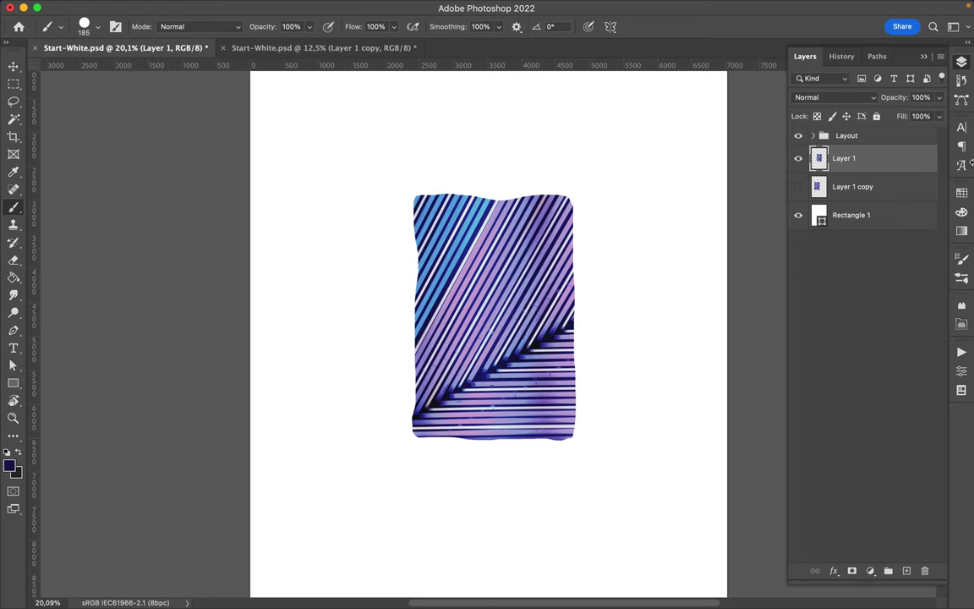
{"action": "left_click", "coordinate": [961, 193]}
{"action": "left_click", "coordinate": [801, 228]}
- On a new layer, paint a solid yellow rounded block over the photo's lower-right corner
{"action": "left_click", "coordinate": [961, 61]}
{"action": "left_click", "coordinate": [906, 571]}
{"action": "mouse_move", "coordinate": [524, 365]}
{"action": "left_mouse_down"}
{"action": "mouse_move", "coordinate": [524, 408]}
{"action": "mouse_move", "coordinate": [578, 436]}
{"action": "mouse_move", "coordinate": [585, 366]}
{"action": "mouse_move", "coordinate": [522, 363]}
{"action": "mouse_move", "coordinate": [528, 397]}
{"action": "mouse_move", "coordinate": [532, 372]}
{"action": "mouse_move", "coordinate": [562, 423]}
{"action": "left_mouse_up"}
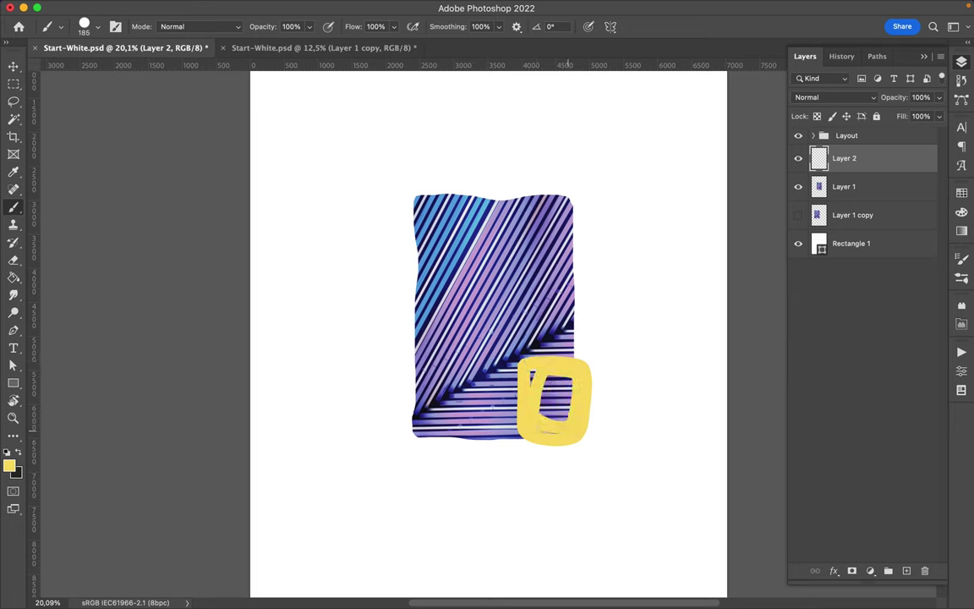
{"action": "mouse_move", "coordinate": [526, 384]}
{"action": "left_mouse_down"}
{"action": "mouse_move", "coordinate": [554, 414]}
{"action": "mouse_move", "coordinate": [569, 356]}
{"action": "left_mouse_up"}
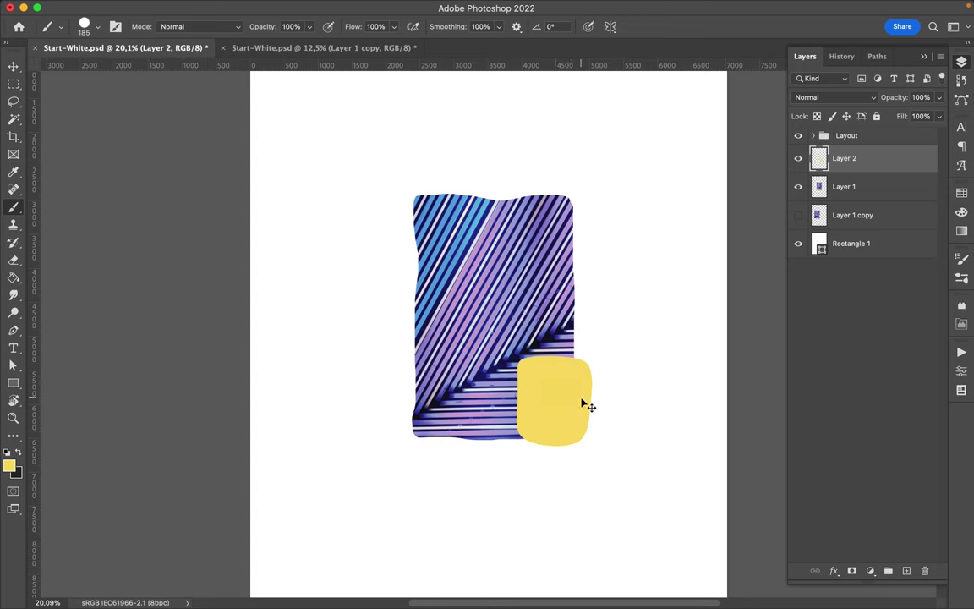
- Add another empty layer and return to the Brush tool
{"action": "key", "text": "v"}
{"action": "key", "text": "ctrl+shift+alt+n"}
{"action": "key", "text": "b"}
{"action": "right_click", "coordinate": [503, 200]}
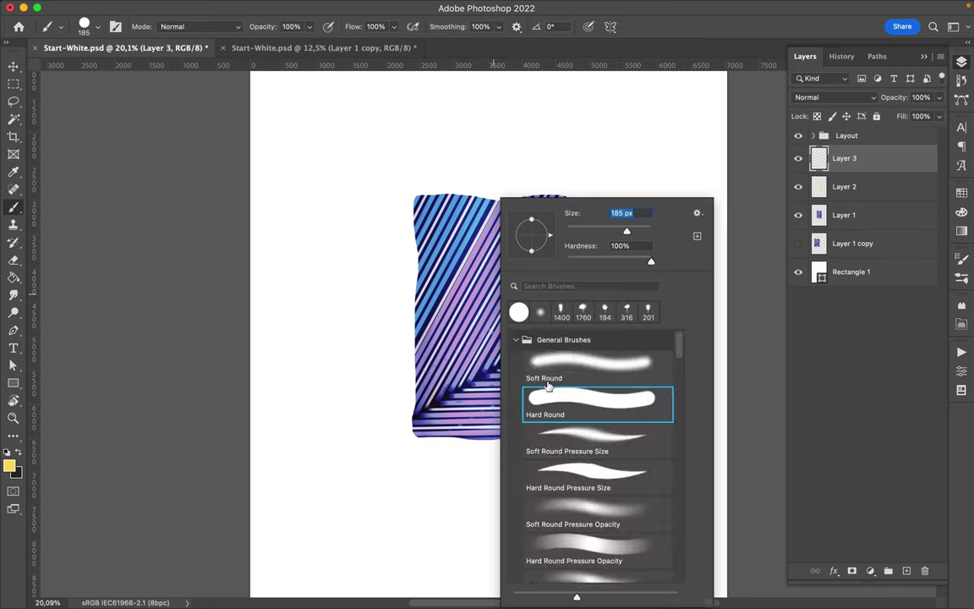
- Dab faint yellow specks left of the photo with the 2500 px dust particles brush
{"action": "scroll", "coordinate": [542, 405], "scroll_direction": "down", "scroll_amount": 5}
{"action": "left_click", "coordinate": [558, 407]}
{"action": "left_click", "coordinate": [582, 436]}
{"action": "scroll", "coordinate": [615, 460], "scroll_direction": "down", "scroll_amount": 3}
{"action": "scroll", "coordinate": [614, 460], "scroll_direction": "down", "scroll_amount": 5}
{"action": "scroll", "coordinate": [615, 461], "scroll_direction": "up", "scroll_amount": 2}
{"action": "scroll", "coordinate": [614, 461], "scroll_direction": "up", "scroll_amount": 15}
{"action": "left_click", "coordinate": [515, 339]}
{"action": "left_click", "coordinate": [516, 359]}
{"action": "left_click", "coordinate": [572, 423]}
{"action": "left_click", "coordinate": [372, 334]}
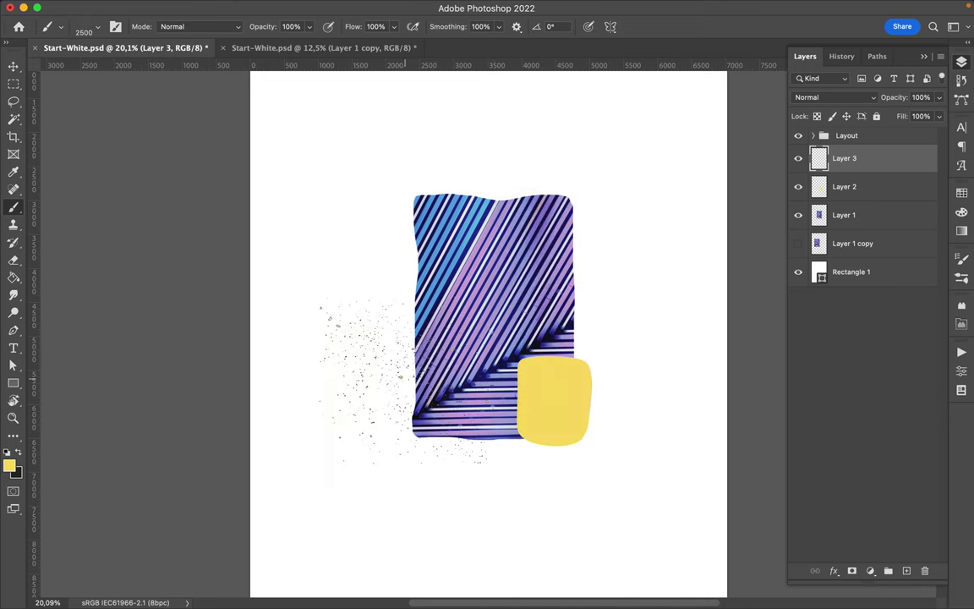
- Spray dark navy dust specks above and right of the photo
{"action": "right_click", "coordinate": [589, 199]}
{"action": "left_click", "coordinate": [961, 193]}
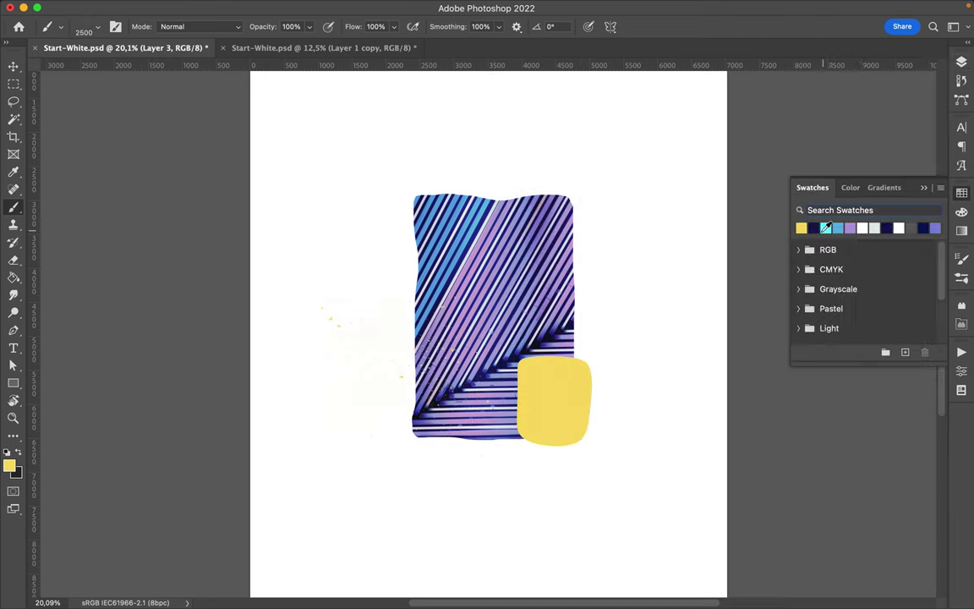
{"action": "left_click", "coordinate": [820, 230]}
{"action": "left_click", "coordinate": [962, 64]}
{"action": "left_click", "coordinate": [963, 192]}
{"action": "left_click_drag", "start_coordinate": [693, 245], "coordinate": [522, 186]}
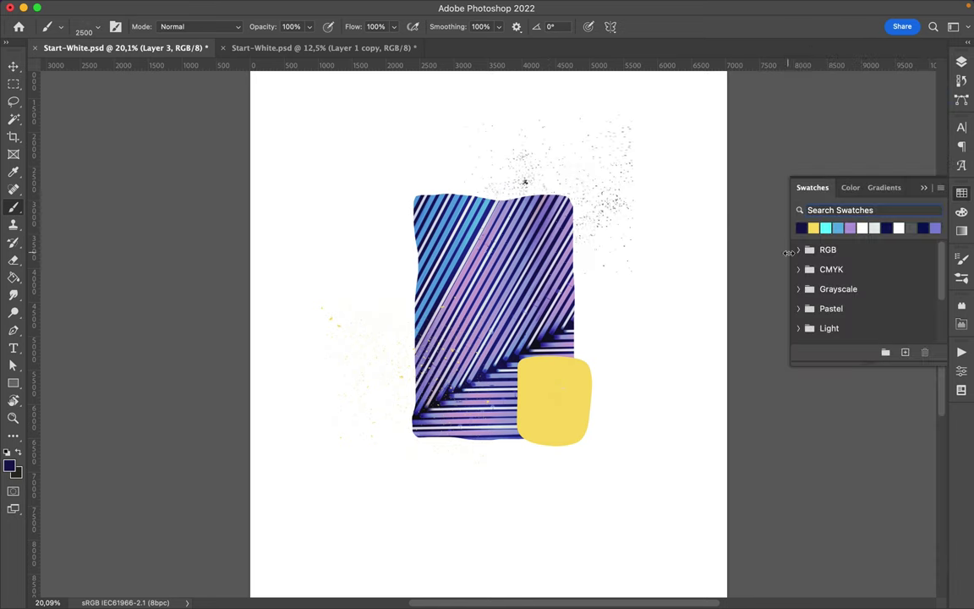
- Select the Artists' Brushes 'Angle - Flat Blender' brush
{"action": "right_click", "coordinate": [522, 182]}
{"action": "scroll", "coordinate": [687, 464], "scroll_direction": "down", "scroll_amount": 5}
{"action": "scroll", "coordinate": [689, 466], "scroll_direction": "down", "scroll_amount": 5}
{"action": "scroll", "coordinate": [689, 467], "scroll_direction": "down", "scroll_amount": 3}
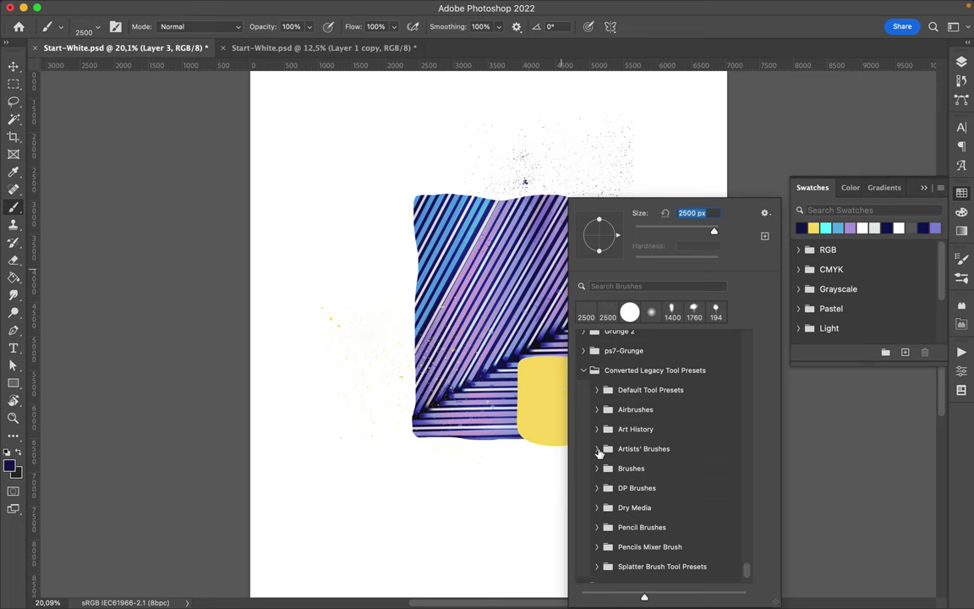
{"action": "left_click", "coordinate": [597, 449]}
{"action": "left_click", "coordinate": [668, 474]}
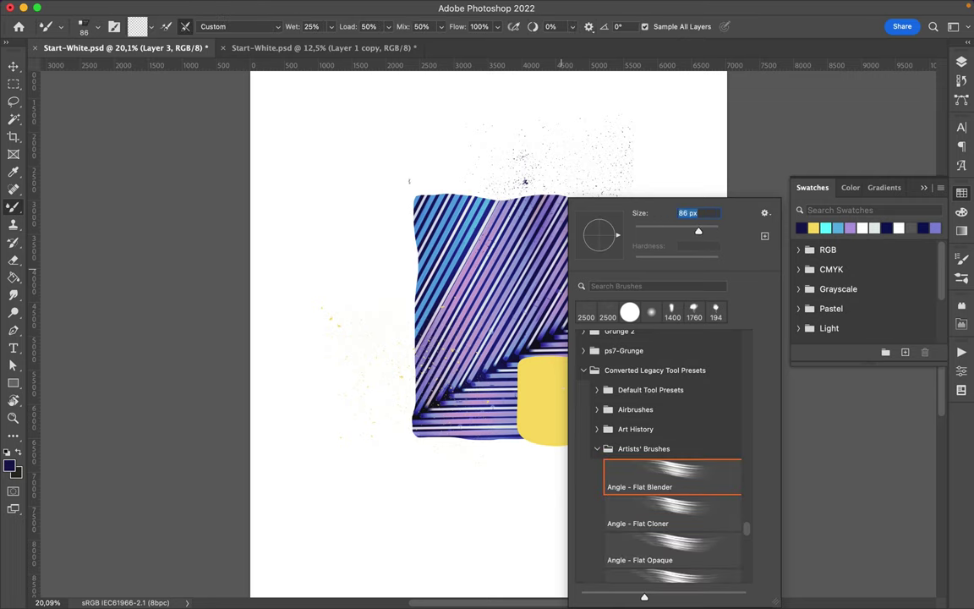
- Browse the Brushes and Dry Media brush preset folders
{"action": "left_click", "coordinate": [438, 171]}
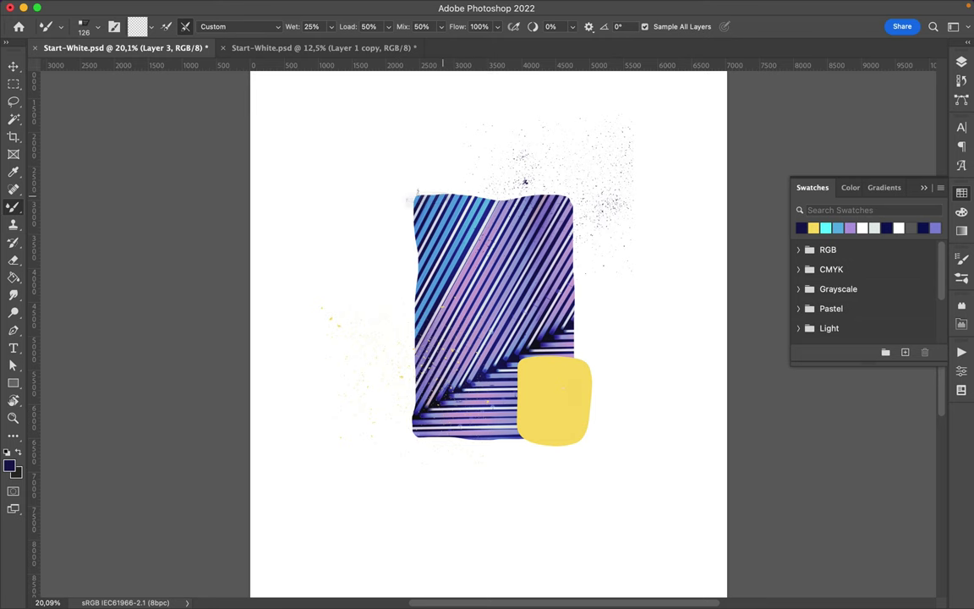
{"action": "scroll", "coordinate": [524, 181], "scroll_direction": "up", "scroll_amount": 2}
{"action": "scroll", "coordinate": [524, 181], "scroll_direction": "up", "scroll_amount": 2}
{"action": "scroll", "coordinate": [524, 181], "scroll_direction": "up", "scroll_amount": 2}
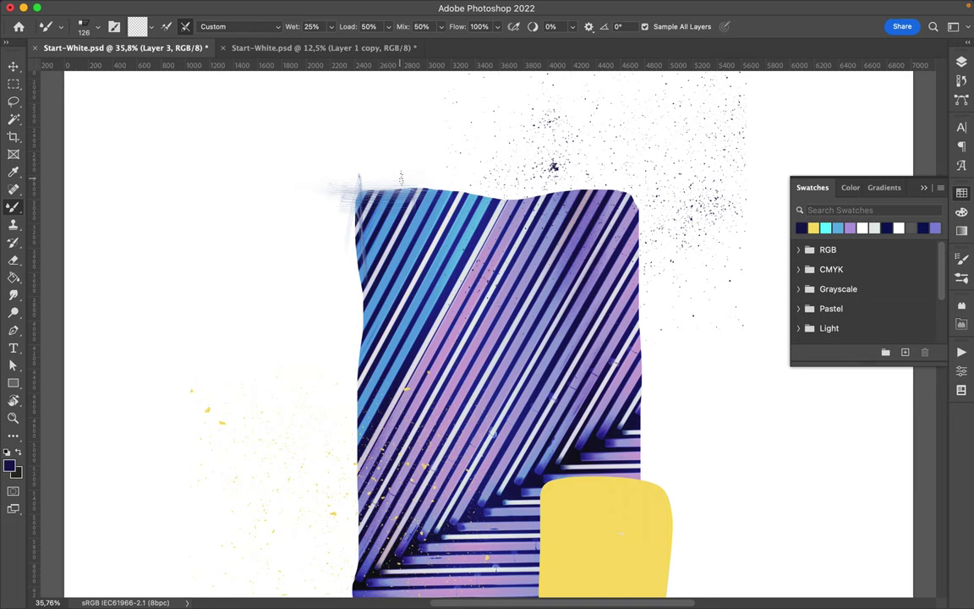
{"action": "right_click", "coordinate": [415, 209]}
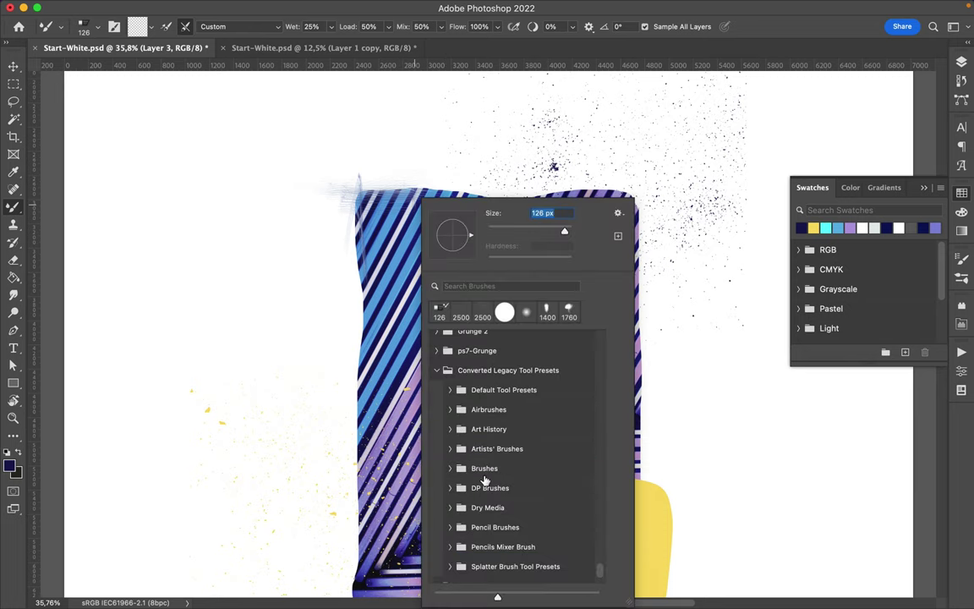
{"action": "left_click", "coordinate": [478, 468]}
{"action": "scroll", "coordinate": [477, 473], "scroll_direction": "down", "scroll_amount": 5}
{"action": "scroll", "coordinate": [477, 456], "scroll_direction": "up", "scroll_amount": 5}
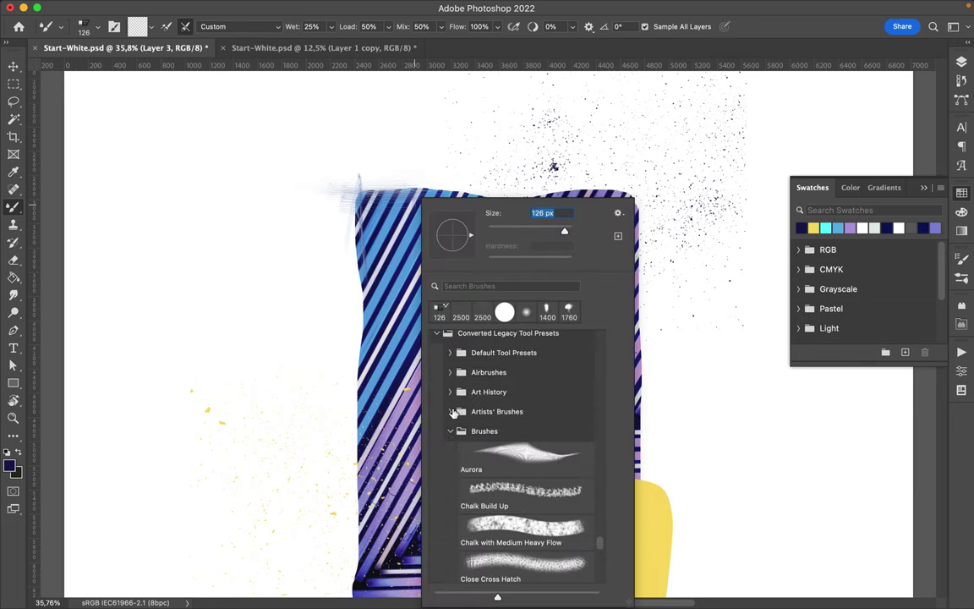
{"action": "left_click", "coordinate": [478, 427]}
{"action": "left_click", "coordinate": [472, 453]}
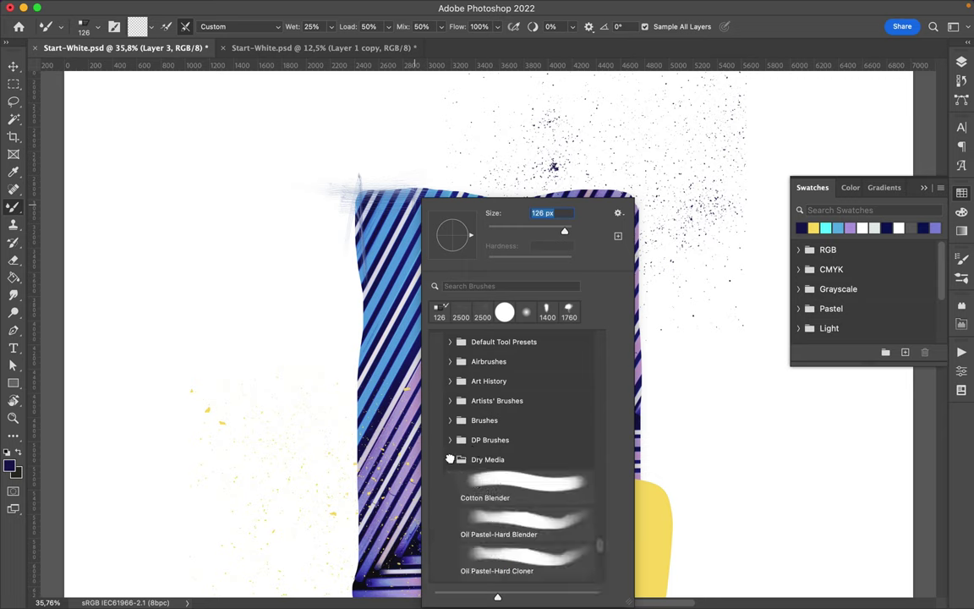
{"action": "left_click", "coordinate": [450, 459]}
- Choose the Legacy Basic Brushes 'Hard Mechanical 1 pixel' brush
{"action": "left_click", "coordinate": [446, 553]}
{"action": "scroll", "coordinate": [449, 541], "scroll_direction": "down", "scroll_amount": 4}
{"action": "left_click", "coordinate": [450, 442]}
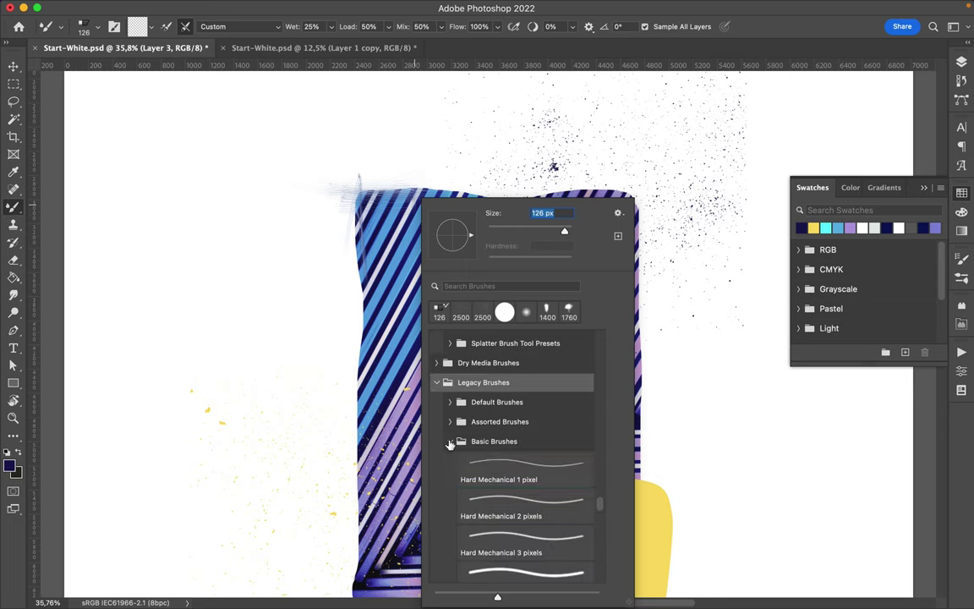
{"action": "left_click", "coordinate": [499, 473]}
- Choose a brush from the stipple brush pack
{"action": "scroll", "coordinate": [493, 452], "scroll_direction": "down", "scroll_amount": 5}
{"action": "scroll", "coordinate": [493, 452], "scroll_direction": "down", "scroll_amount": 5}
{"action": "scroll", "coordinate": [493, 452], "scroll_direction": "down", "scroll_amount": 3}
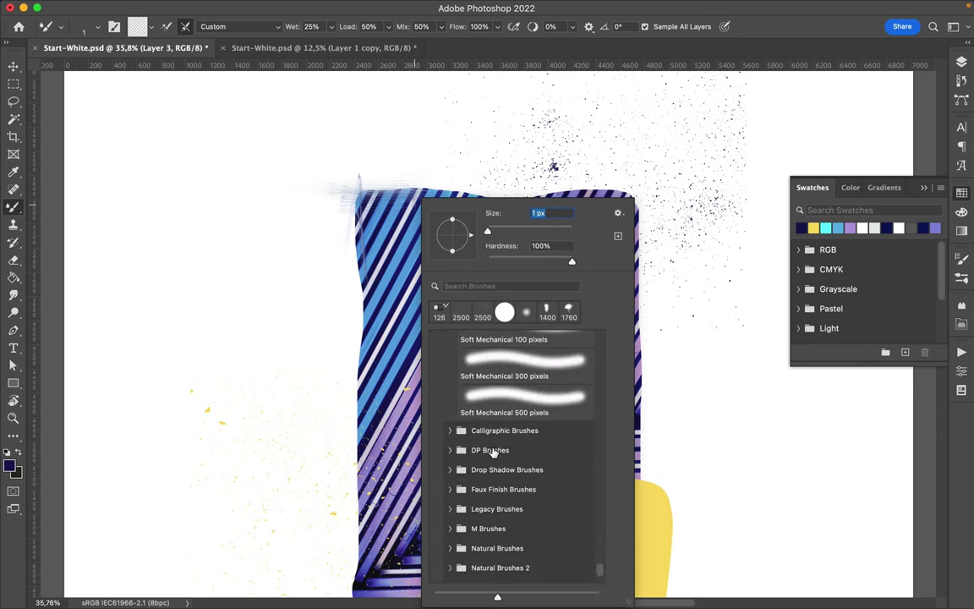
{"action": "scroll", "coordinate": [493, 452], "scroll_direction": "down", "scroll_amount": 3}
{"action": "left_click", "coordinate": [440, 573]}
{"action": "scroll", "coordinate": [498, 542], "scroll_direction": "down", "scroll_amount": 5}
{"action": "left_click", "coordinate": [518, 496]}
{"action": "key", "text": "Return"}
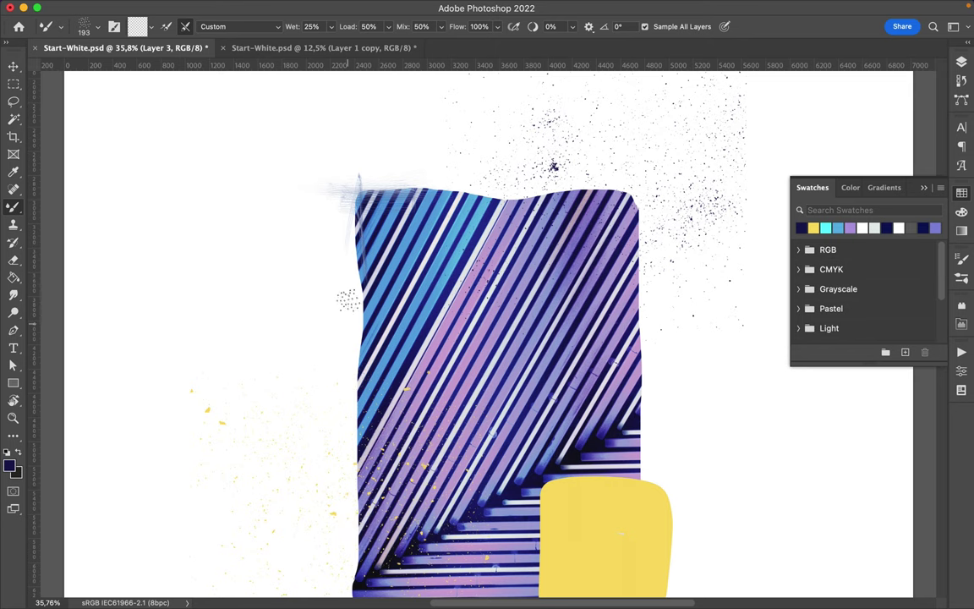
- Fit the artwork in view, then zoom in closer on the photo
{"action": "key", "text": "super+0"}
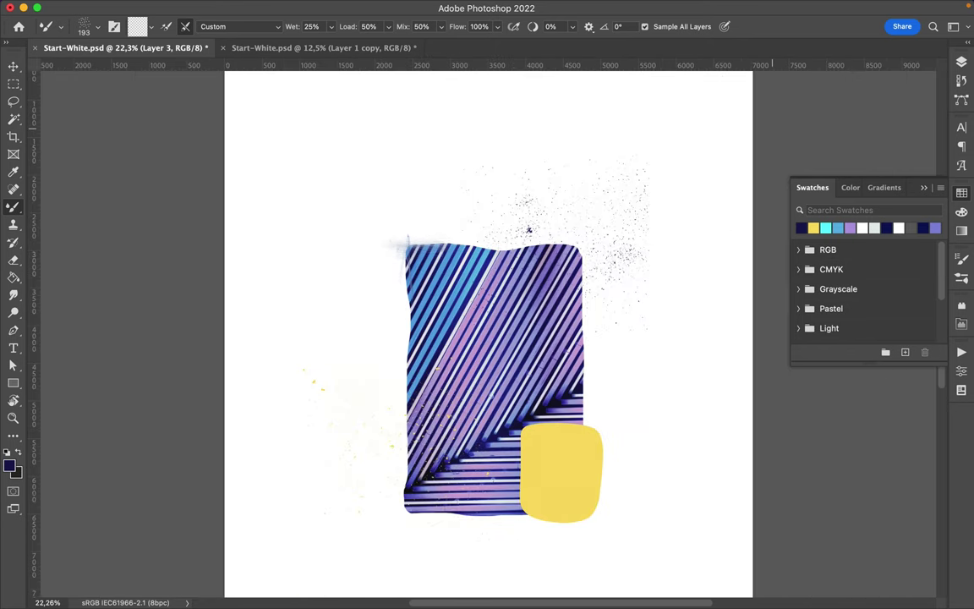
{"action": "key", "text": "super+equal"}
{"action": "key", "text": "super+equal"}
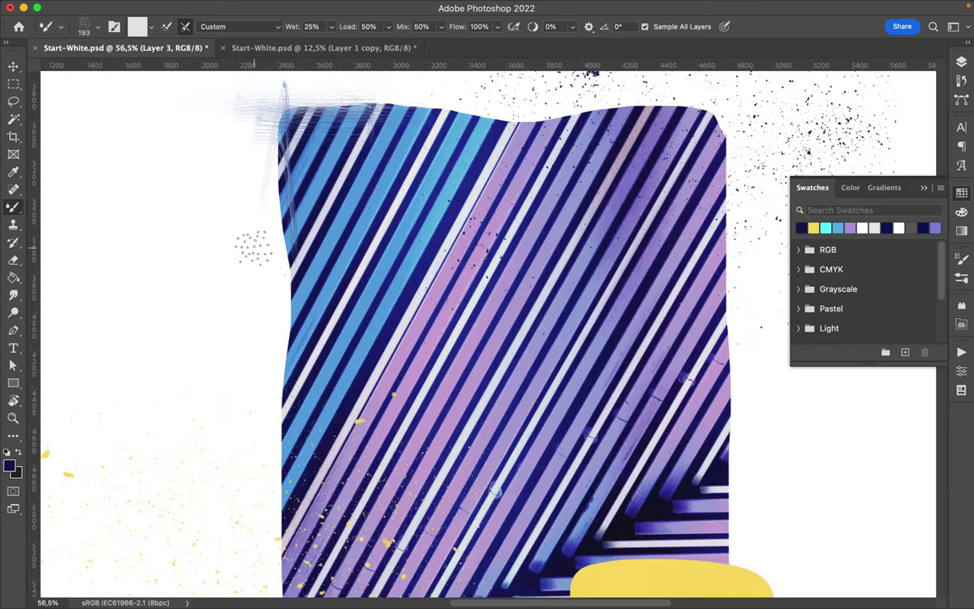
{"action": "scroll", "coordinate": [279, 473], "scroll_direction": "down", "scroll_amount": 5}
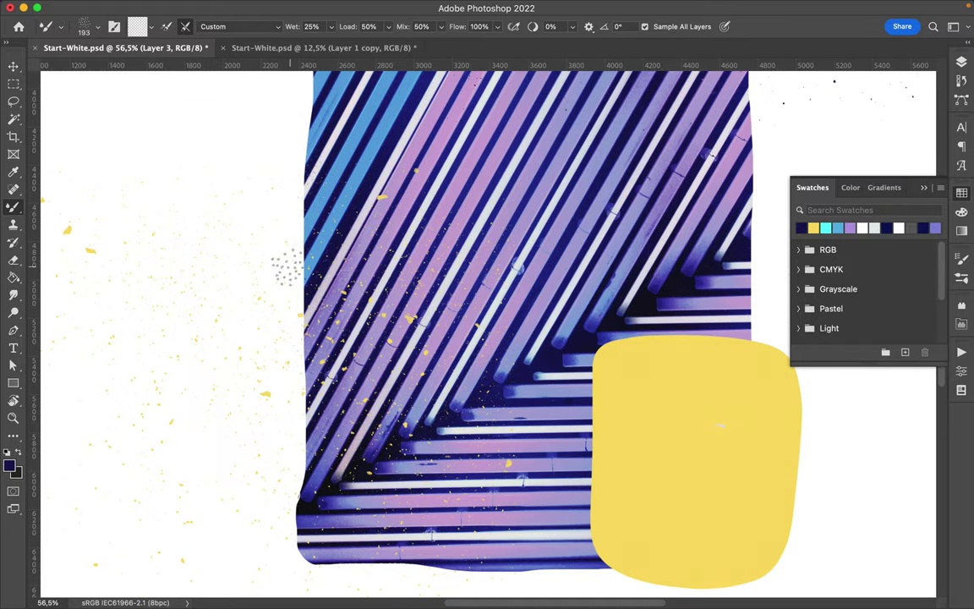
{"action": "right_click", "coordinate": [9, 211]}
- Switch to the regular Brush tool with a Stipple Brush preset
{"action": "left_click", "coordinate": [65, 201]}
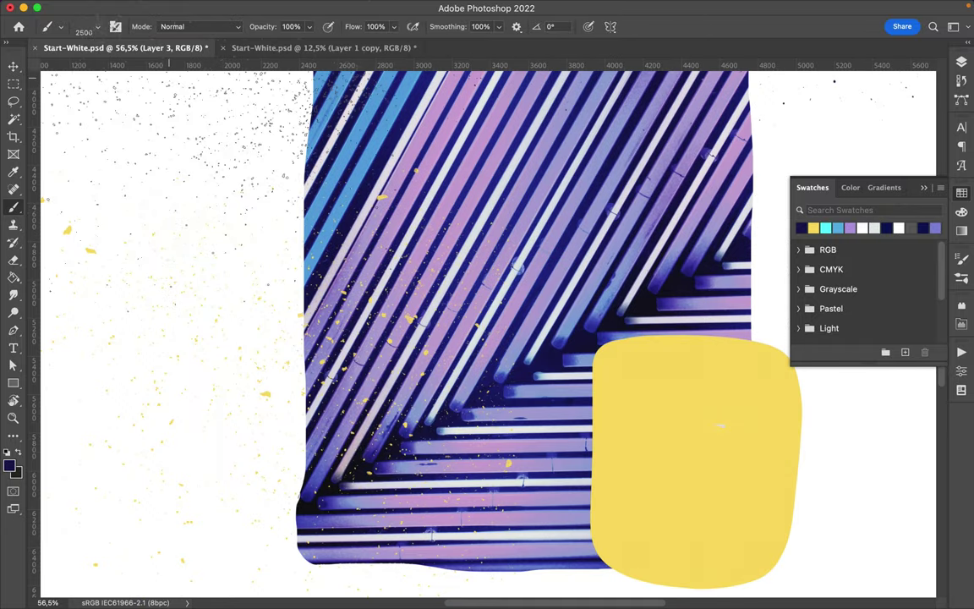
{"action": "right_click", "coordinate": [156, 211]}
{"action": "scroll", "coordinate": [157, 211], "scroll_direction": "down", "scroll_amount": 10}
{"action": "left_click", "coordinate": [101, 325]}
{"action": "key", "text": "Return"}
- Paint a dense navy stipple band down the photo's right edge
{"action": "left_click_drag", "start_coordinate": [283, 348], "coordinate": [291, 461]}
{"action": "scroll", "coordinate": [460, 404], "scroll_direction": "down", "scroll_amount": 5}
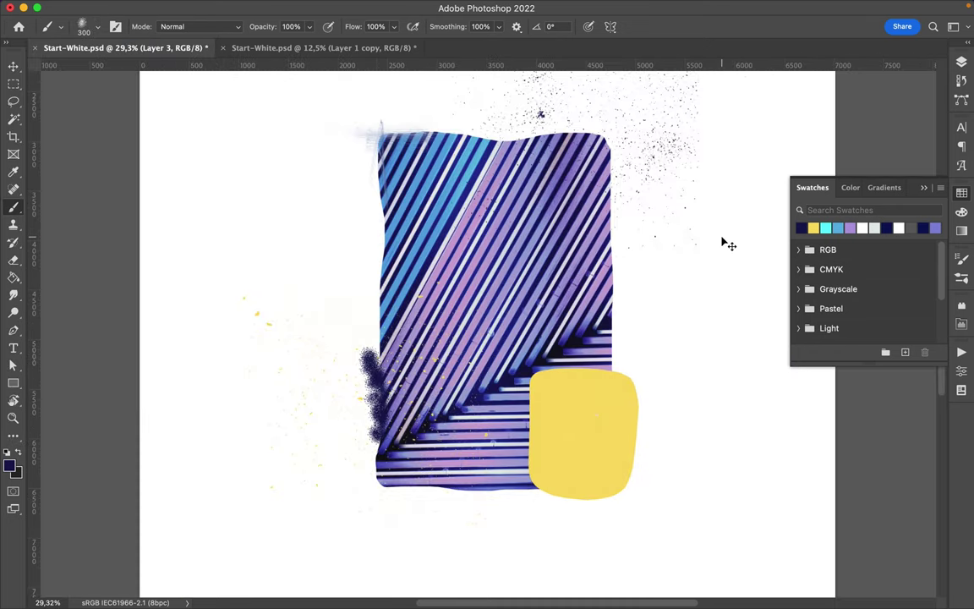
{"action": "key", "text": "ctrl+z"}
{"action": "left_click_drag", "start_coordinate": [611, 193], "coordinate": [614, 359]}
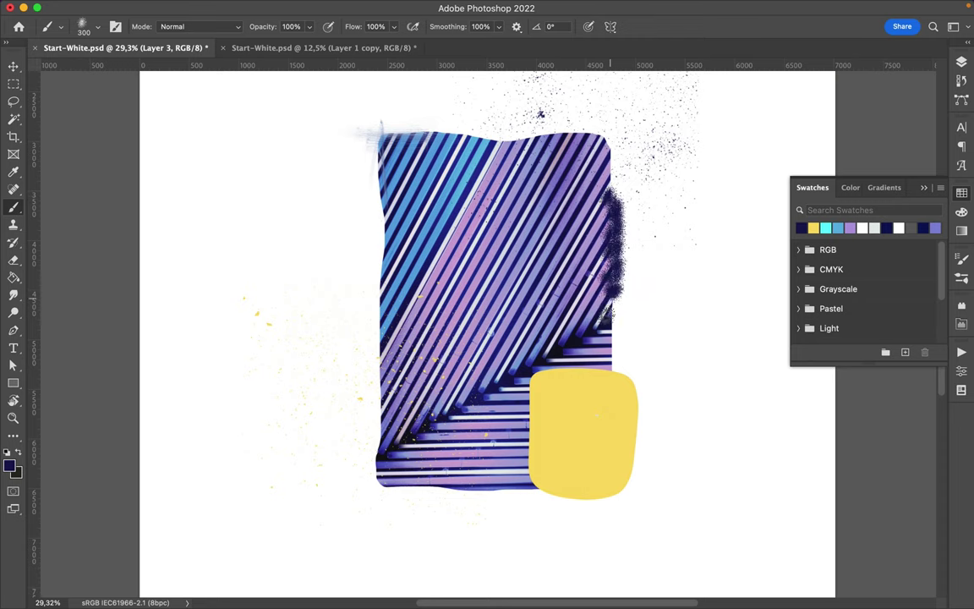
{"action": "left_click_drag", "start_coordinate": [612, 194], "coordinate": [610, 368]}
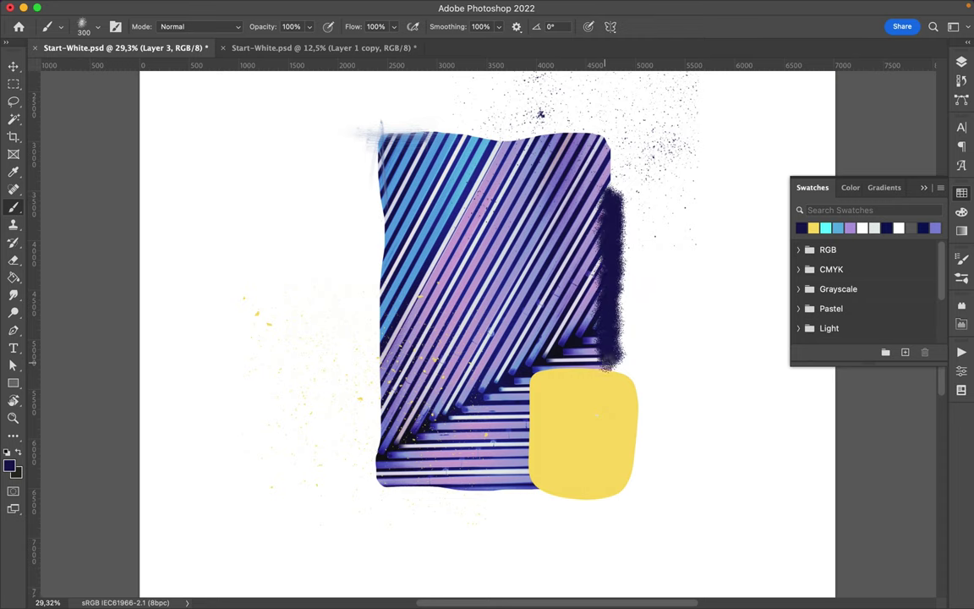
{"action": "mouse_move", "coordinate": [550, 329]}
{"action": "left_mouse_down"}
{"action": "mouse_move", "coordinate": [559, 173]}
{"action": "mouse_move", "coordinate": [570, 319]}
{"action": "left_mouse_up"}
- Paint a short cyan stroke left of the photo with a smaller Stipple Brush
{"action": "scroll", "coordinate": [488, 336], "scroll_direction": "down", "scroll_amount": 2}
{"action": "left_click", "coordinate": [826, 228]}
{"action": "left_click", "coordinate": [89, 27]}
{"action": "left_click", "coordinate": [106, 397]}
{"action": "left_click", "coordinate": [352, 341]}
{"action": "mouse_move", "coordinate": [412, 389]}
{"action": "left_mouse_down"}
{"action": "mouse_move", "coordinate": [370, 392]}
{"action": "mouse_move", "coordinate": [423, 389]}
{"action": "left_mouse_up"}
- On a new layer above Rectangle 1, paint a cyan top stroke and a solid cyan square below
{"action": "left_click", "coordinate": [961, 62]}
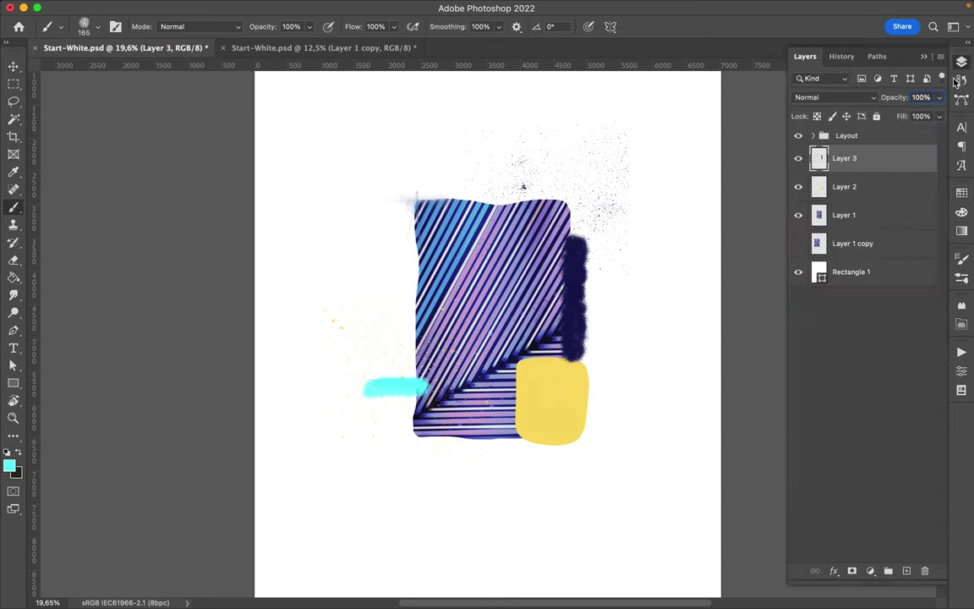
{"action": "left_click", "coordinate": [845, 272]}
{"action": "left_click", "coordinate": [907, 571]}
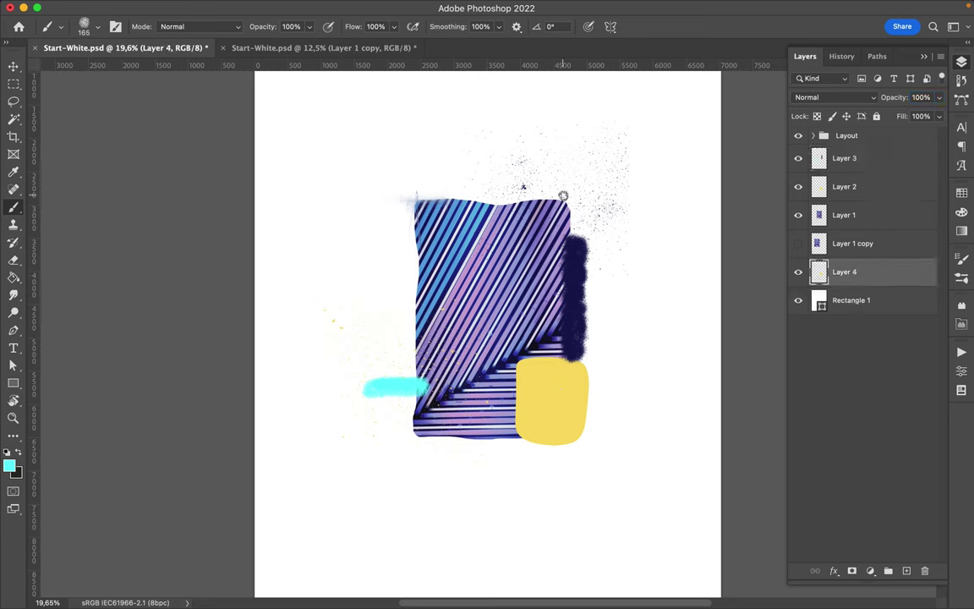
{"action": "left_click_drag", "start_coordinate": [477, 197], "coordinate": [536, 196]}
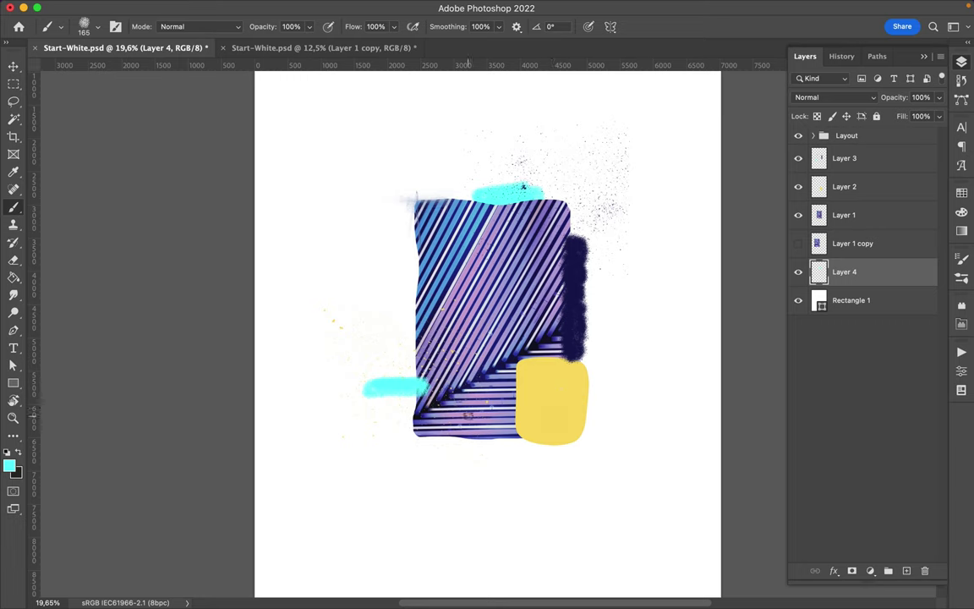
{"action": "mouse_move", "coordinate": [499, 458]}
{"action": "left_mouse_down"}
{"action": "mouse_move", "coordinate": [530, 499]}
{"action": "mouse_move", "coordinate": [499, 445]}
{"action": "left_mouse_up"}
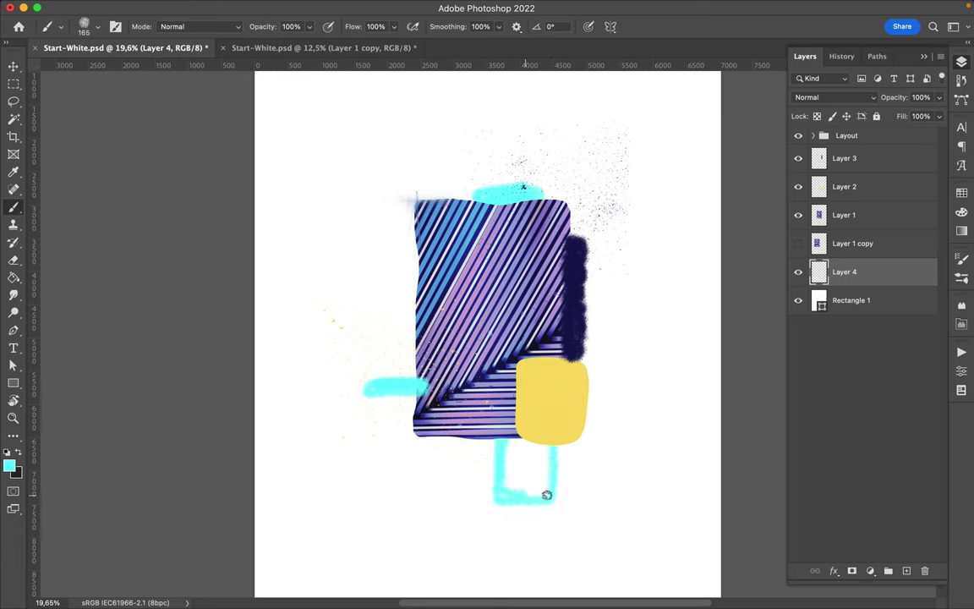
{"action": "left_click_drag", "start_coordinate": [529, 476], "coordinate": [535, 486]}
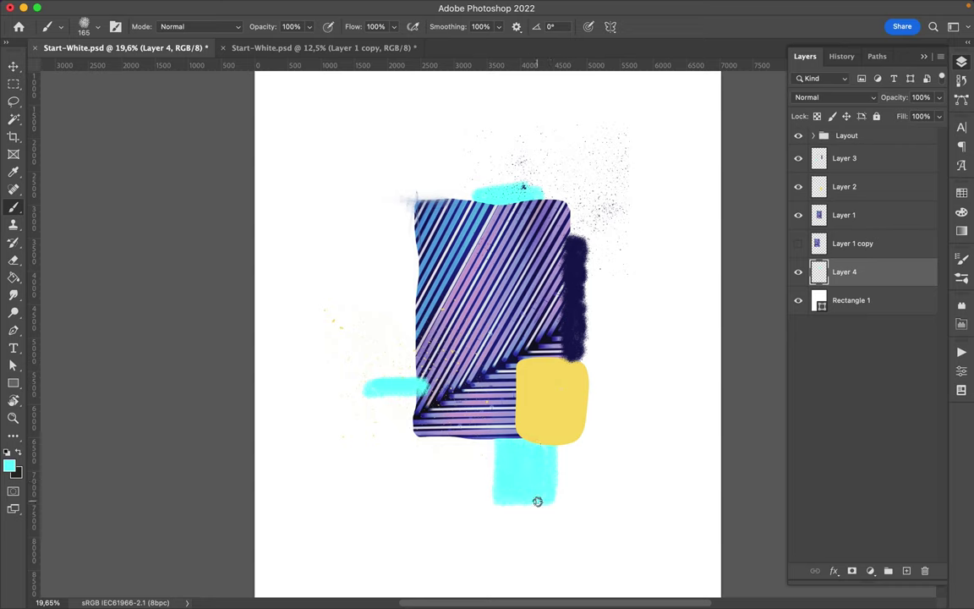
- Paint a navy half-circle left of the photo with the 209 px stipple brush
{"action": "right_click", "coordinate": [505, 251]}
{"action": "left_click", "coordinate": [604, 347]}
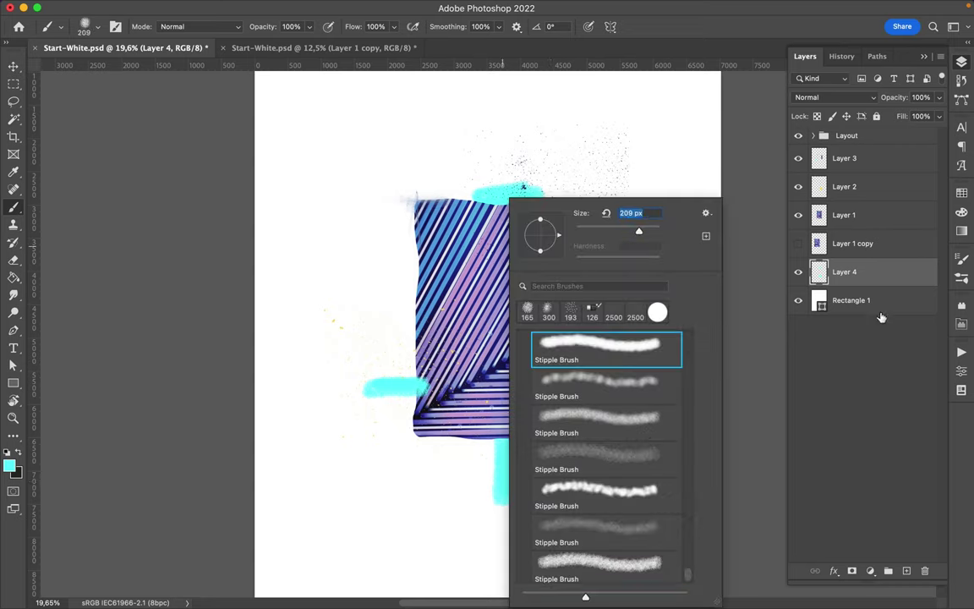
{"action": "left_click", "coordinate": [813, 227]}
{"action": "mouse_move", "coordinate": [404, 252]}
{"action": "left_mouse_down"}
{"action": "mouse_move", "coordinate": [396, 292]}
{"action": "mouse_move", "coordinate": [406, 272]}
{"action": "mouse_move", "coordinate": [393, 285]}
{"action": "left_mouse_up"}
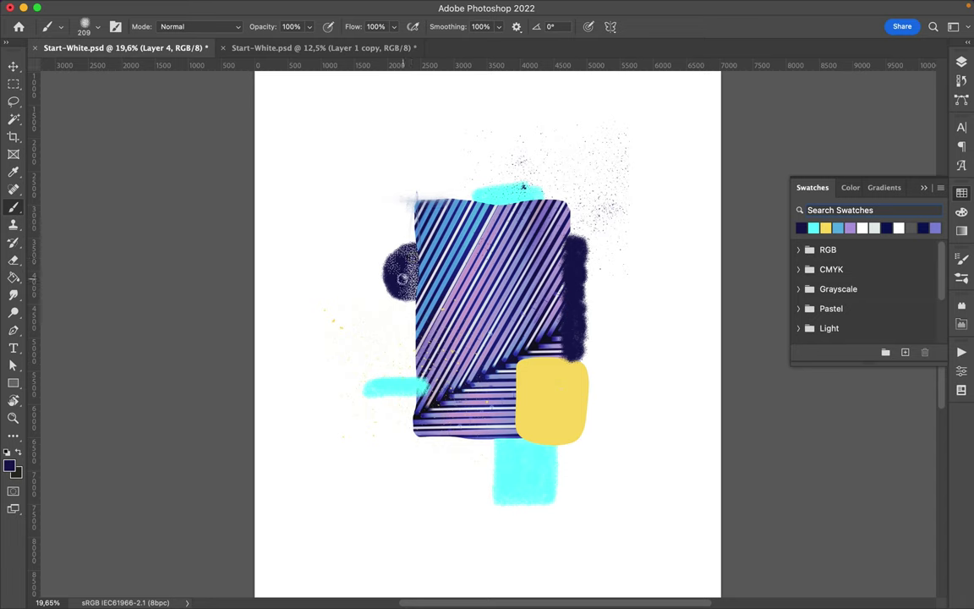
- On a new layer above Layer 3, paint a thick navy arc and solidify the left blob
{"action": "left_click", "coordinate": [962, 62]}
{"action": "left_click", "coordinate": [888, 158]}
{"action": "left_click", "coordinate": [905, 572]}
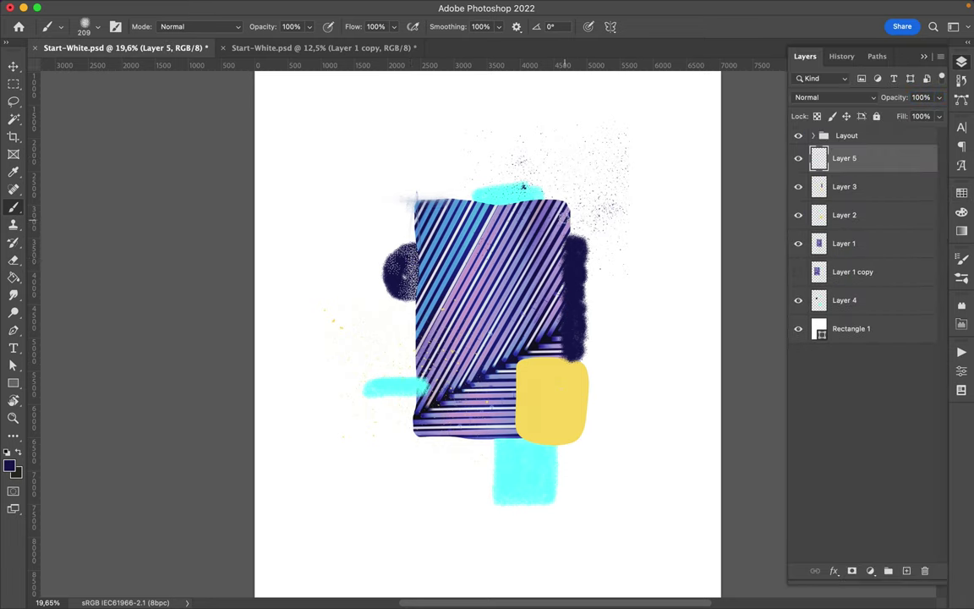
{"action": "scroll", "coordinate": [562, 283], "scroll_direction": "up", "scroll_amount": 5}
{"action": "left_click_drag", "start_coordinate": [488, 295], "coordinate": [565, 385]}
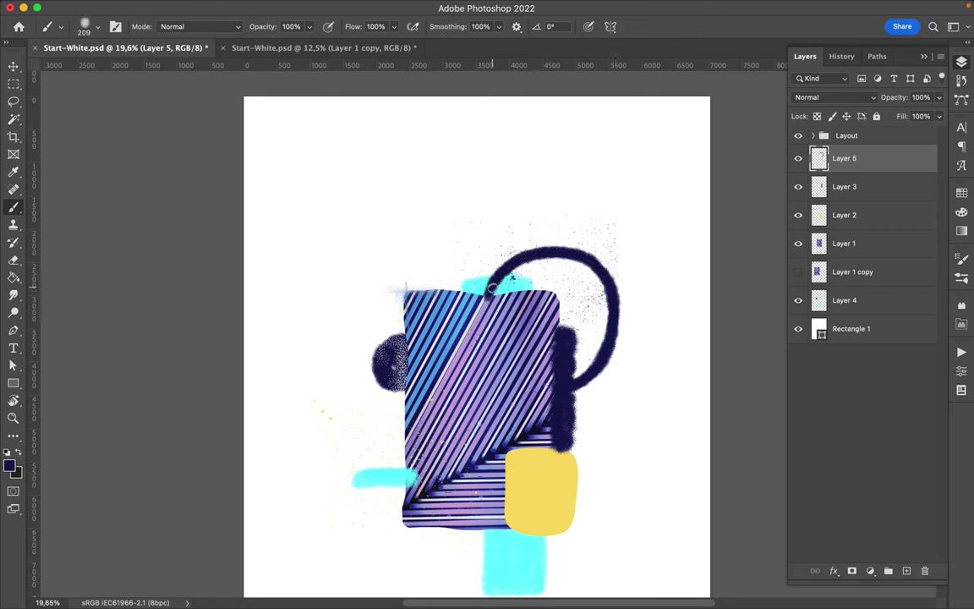
{"action": "left_click_drag", "start_coordinate": [426, 345], "coordinate": [401, 338]}
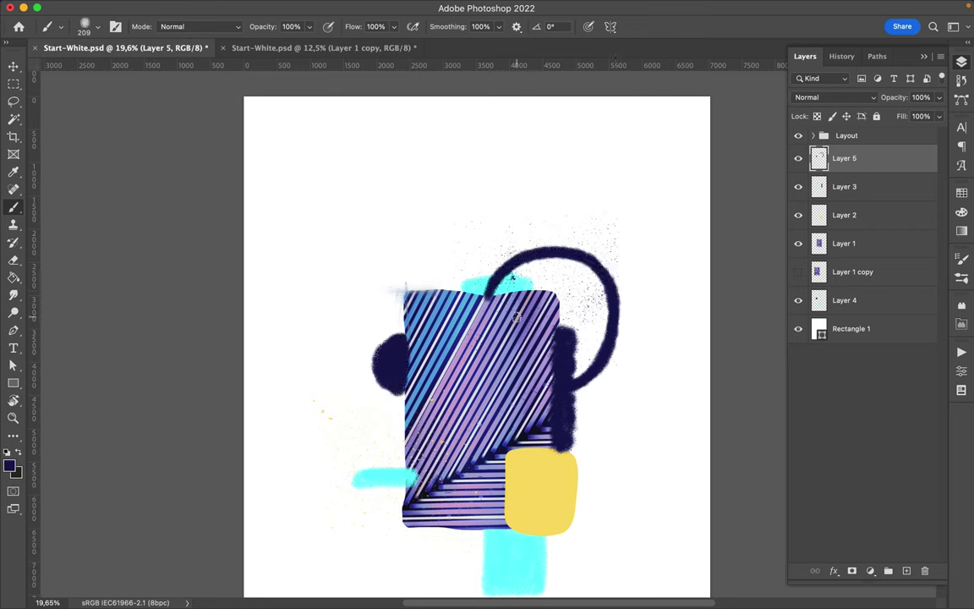
{"action": "right_click", "coordinate": [512, 277]}
- Choose the 3 px Hard Round brush
{"action": "scroll", "coordinate": [656, 438], "scroll_direction": "down", "scroll_amount": 3}
{"action": "scroll", "coordinate": [656, 438], "scroll_direction": "down", "scroll_amount": 5}
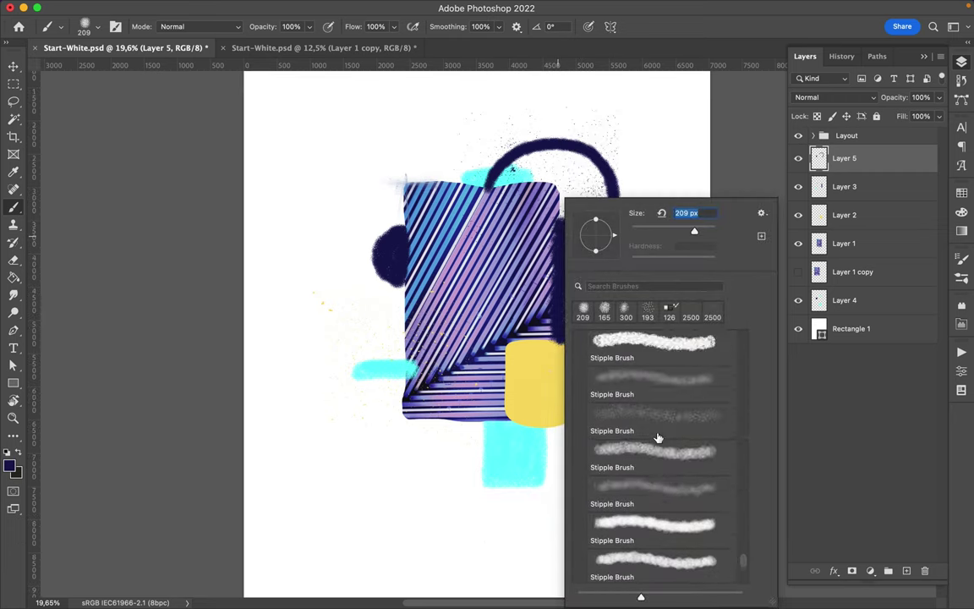
{"action": "scroll", "coordinate": [656, 438], "scroll_direction": "down", "scroll_amount": 10}
{"action": "scroll", "coordinate": [656, 438], "scroll_direction": "up", "scroll_amount": 5}
{"action": "scroll", "coordinate": [656, 434], "scroll_direction": "up", "scroll_amount": 5}
{"action": "scroll", "coordinate": [642, 398], "scroll_direction": "up", "scroll_amount": 5}
{"action": "scroll", "coordinate": [635, 389], "scroll_direction": "up", "scroll_amount": 5}
{"action": "left_click", "coordinate": [634, 389]}
{"action": "left_click", "coordinate": [961, 195]}
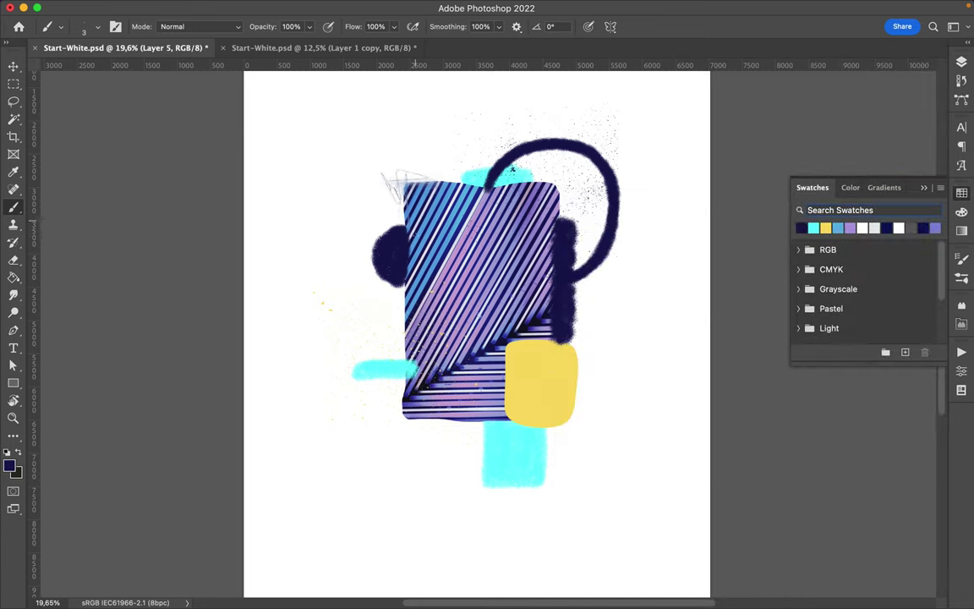
- Scribble thin looping lines toward the page's top-left and up the photo's left side
{"action": "left_click_drag", "start_coordinate": [464, 127], "coordinate": [398, 173]}
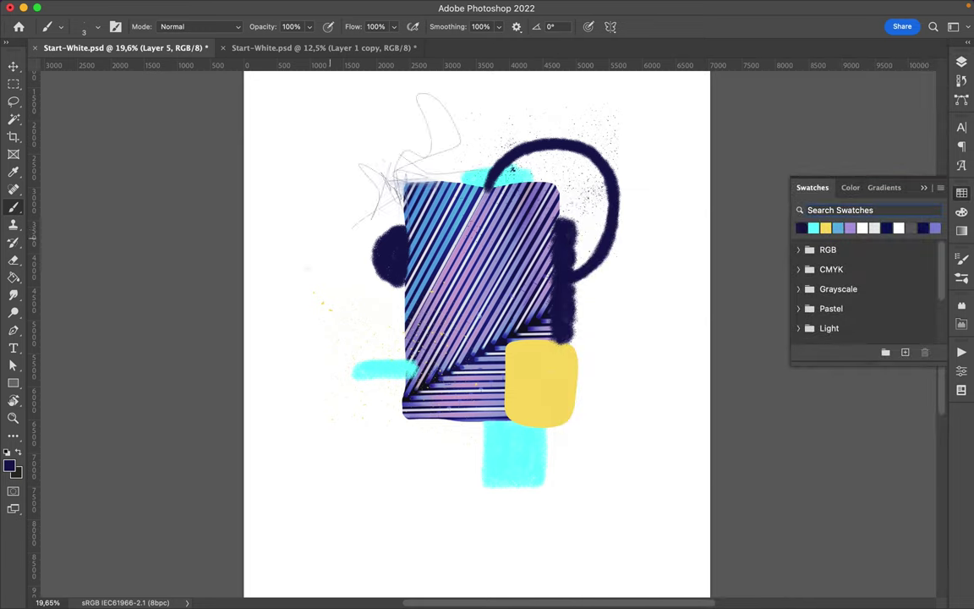
{"action": "left_click_drag", "start_coordinate": [343, 148], "coordinate": [293, 79]}
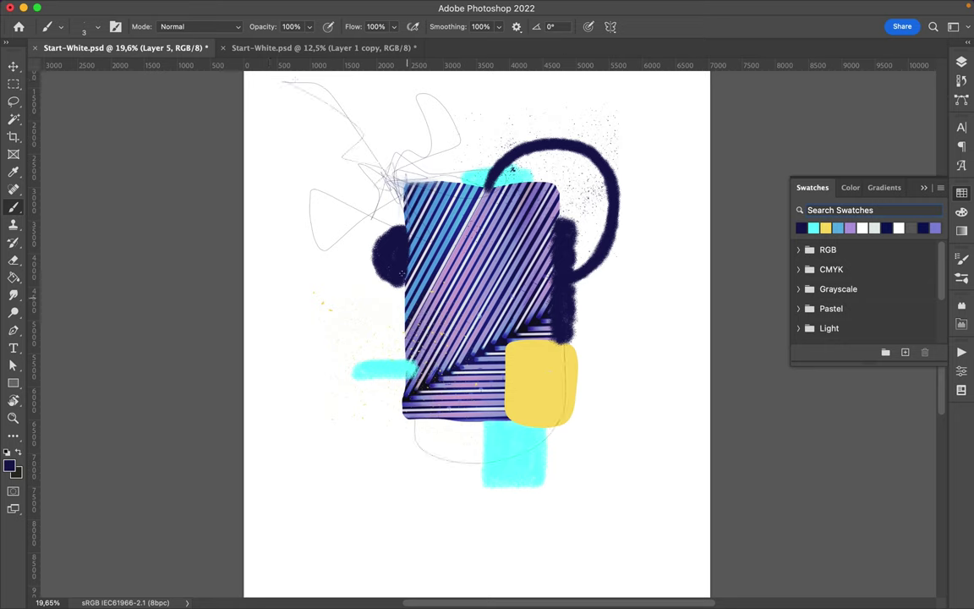
{"action": "left_click_drag", "start_coordinate": [398, 431], "coordinate": [399, 279]}
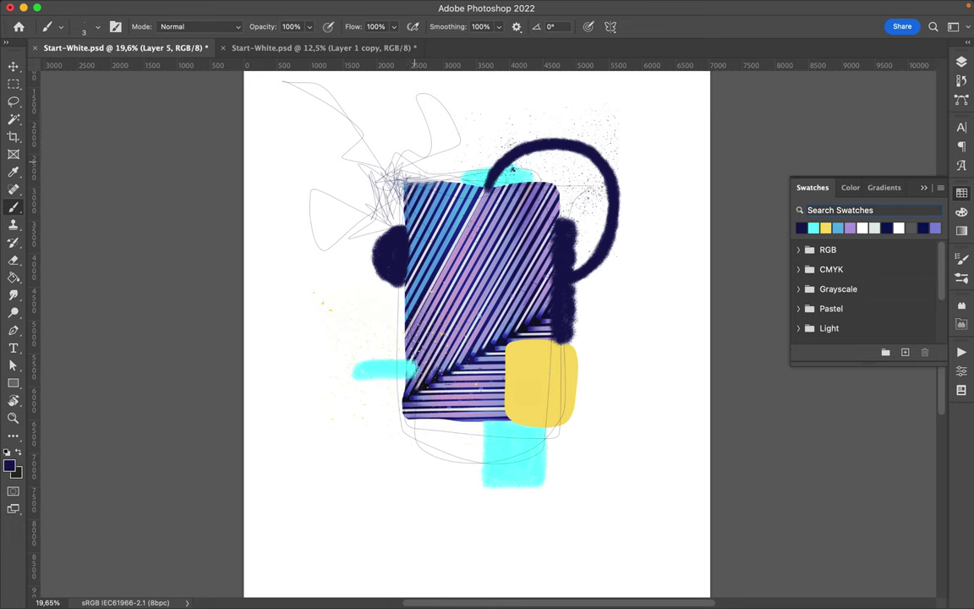
{"action": "scroll", "coordinate": [672, 163], "scroll_direction": "up", "scroll_amount": 5, "text": "alt"}
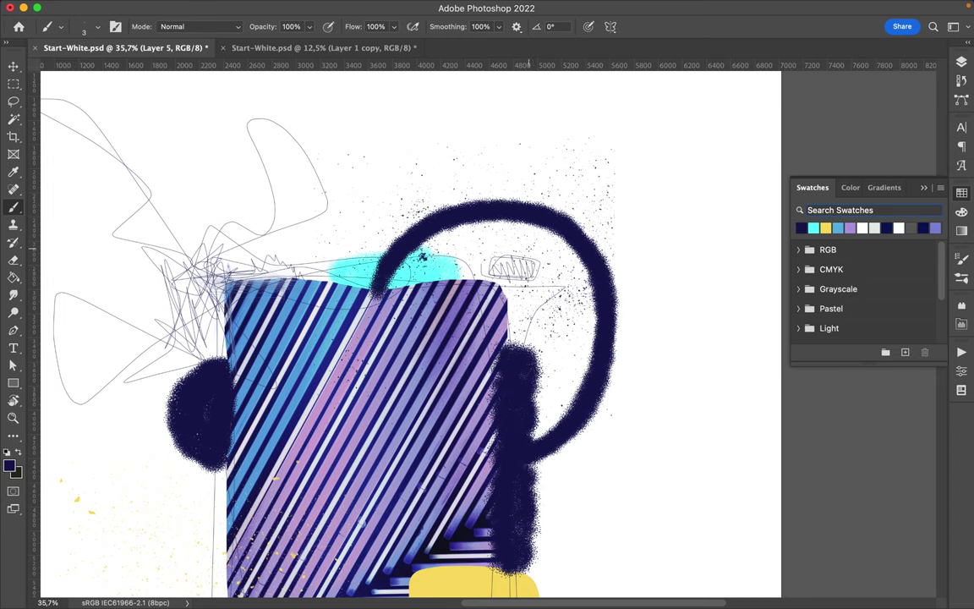
{"action": "scroll", "coordinate": [421, 255], "scroll_direction": "down", "scroll_amount": 1}
{"action": "scroll", "coordinate": [420, 255], "scroll_direction": "down", "scroll_amount": 5}
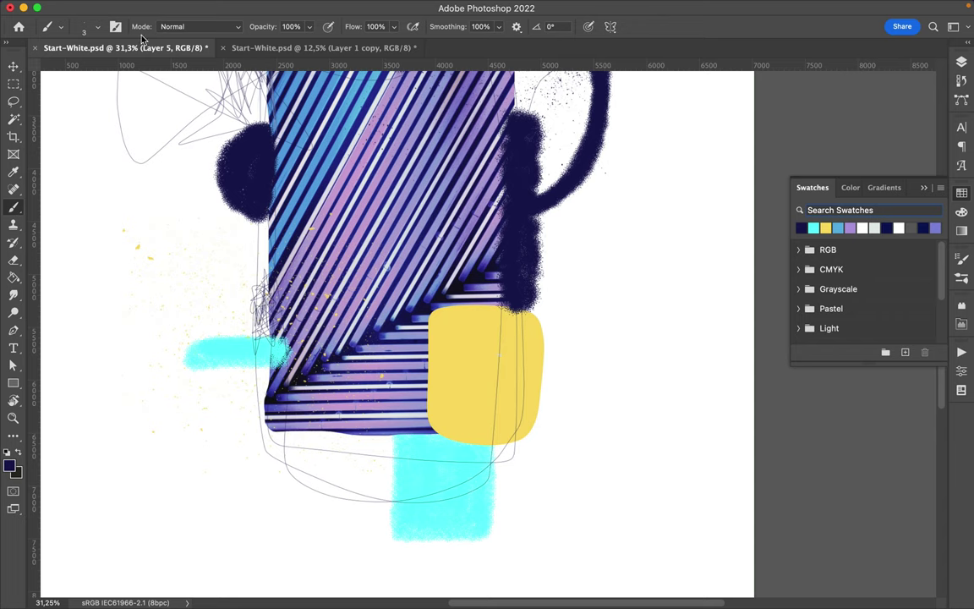
- Try the WG Dust Particles brush preset and fit the whole poster in view
{"action": "left_click", "coordinate": [97, 26]}
{"action": "scroll", "coordinate": [93, 300], "scroll_direction": "down", "scroll_amount": 10}
{"action": "left_click", "coordinate": [89, 290]}
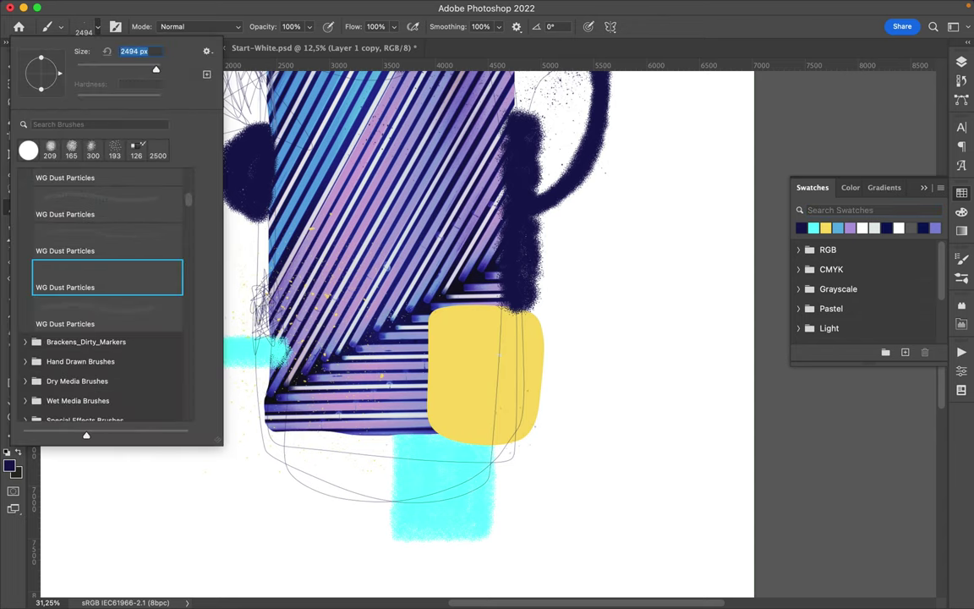
{"action": "key", "text": "Return"}
{"action": "key", "text": "ctrl+Tab"}
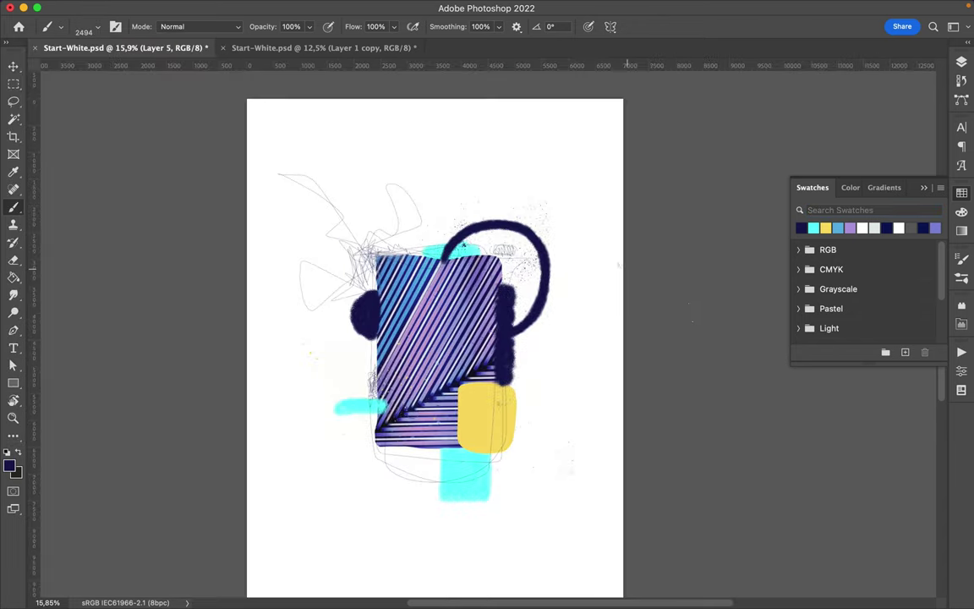
- Switch to a Soft Round brush sized to 12 px
{"action": "scroll", "coordinate": [473, 203], "scroll_direction": "up", "scroll_amount": 5}
{"action": "right_click", "coordinate": [469, 213]}
{"action": "scroll", "coordinate": [604, 496], "scroll_direction": "up", "scroll_amount": 10}
{"action": "left_click", "coordinate": [618, 402]}
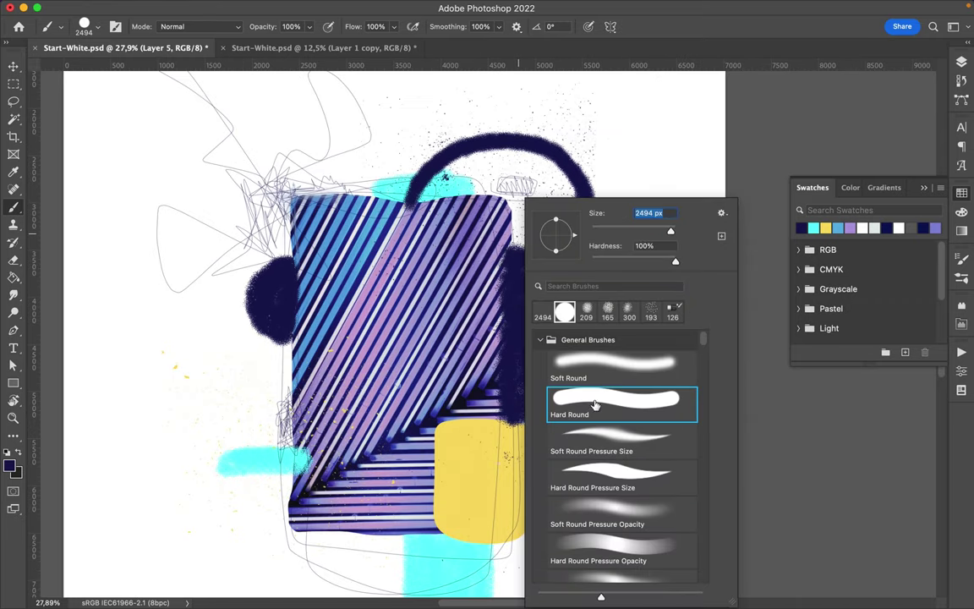
{"action": "left_click", "coordinate": [617, 368]}
{"action": "left_click_drag", "start_coordinate": [599, 232], "coordinate": [597, 232]}
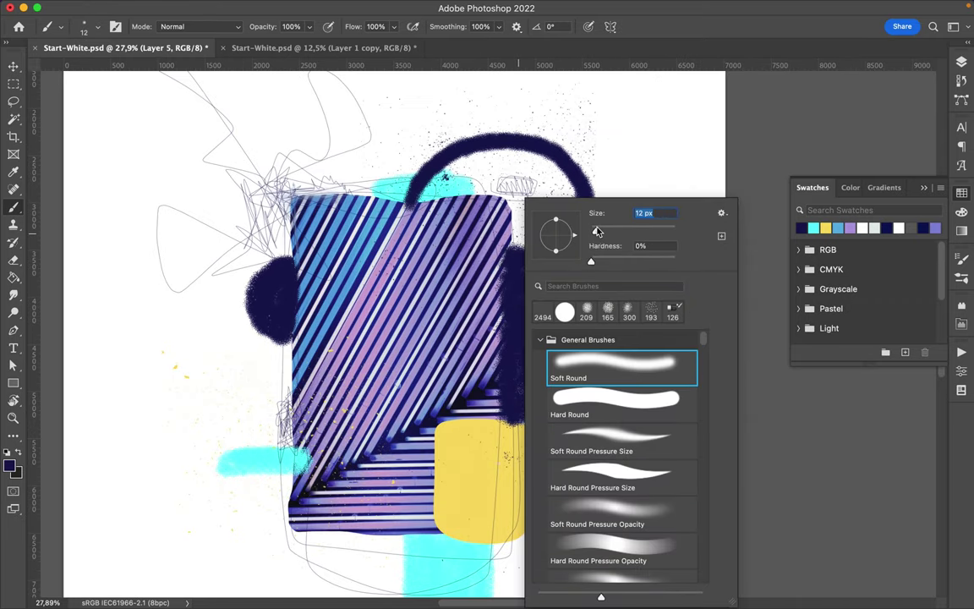
{"action": "key", "text": "Return"}
- Draw thin navy strokes over the sketched box, along the yellow block's edge, and below the blob
{"action": "left_click_drag", "start_coordinate": [542, 198], "coordinate": [502, 177]}
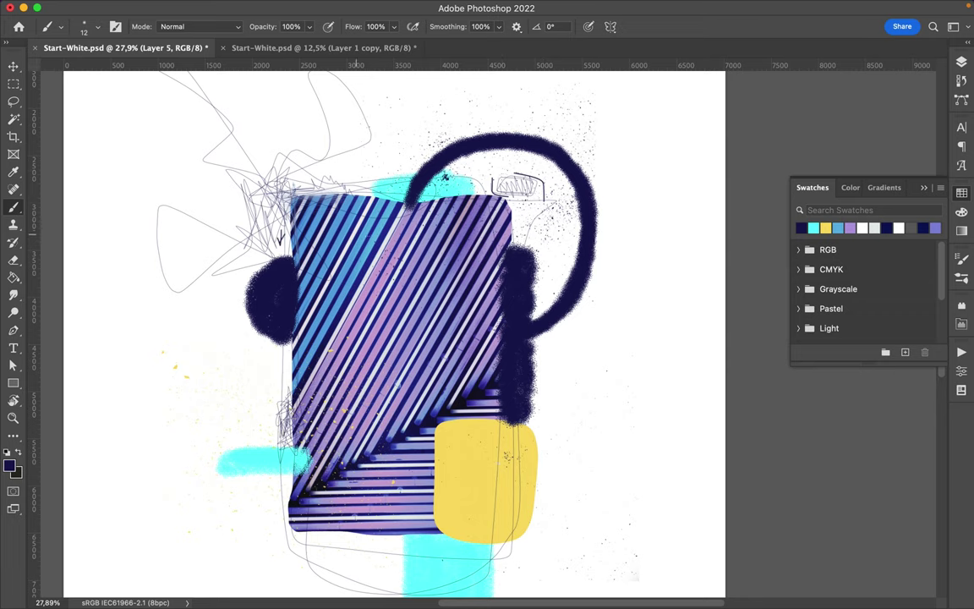
{"action": "scroll", "coordinate": [538, 226], "scroll_direction": "up", "scroll_amount": 5}
{"action": "scroll", "coordinate": [538, 226], "scroll_direction": "right", "scroll_amount": 3}
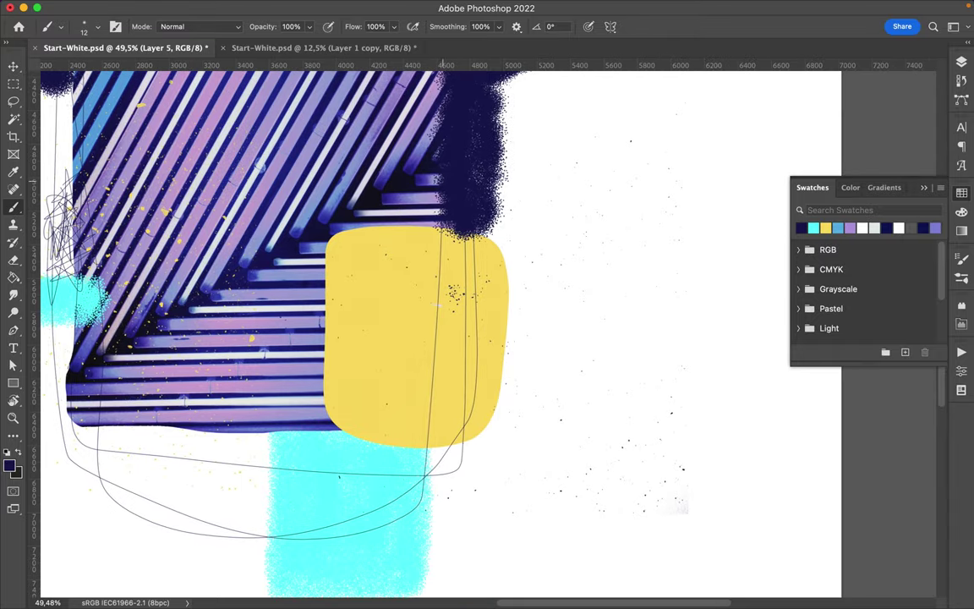
{"action": "mouse_move", "coordinate": [420, 450]}
{"action": "left_mouse_down"}
{"action": "mouse_move", "coordinate": [504, 319]}
{"action": "mouse_move", "coordinate": [500, 472]}
{"action": "left_mouse_up"}
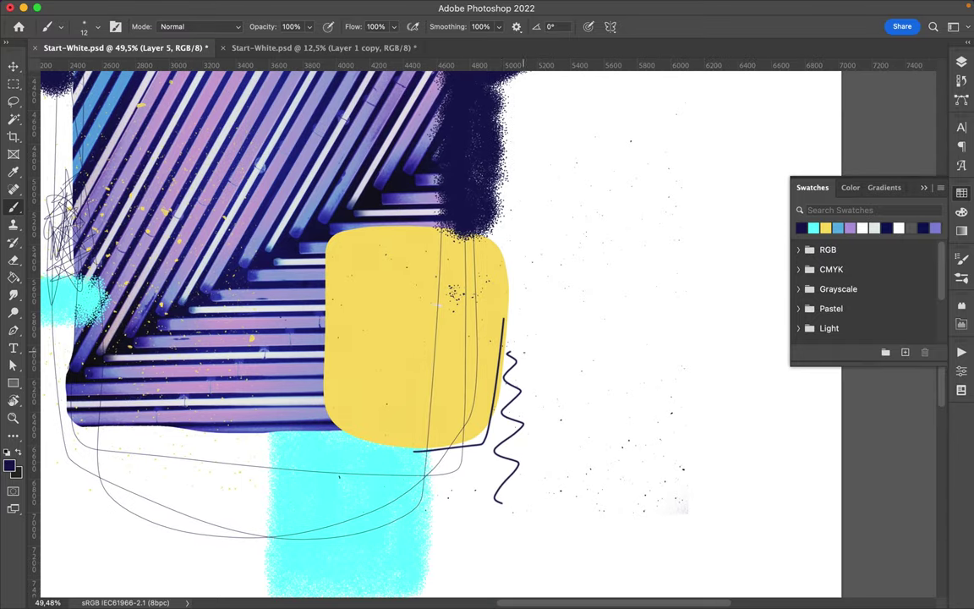
{"action": "scroll", "coordinate": [501, 472], "scroll_direction": "down", "scroll_amount": 2}
{"action": "scroll", "coordinate": [500, 472], "scroll_direction": "down", "scroll_amount": 2}
{"action": "scroll", "coordinate": [500, 472], "scroll_direction": "up", "scroll_amount": 3}
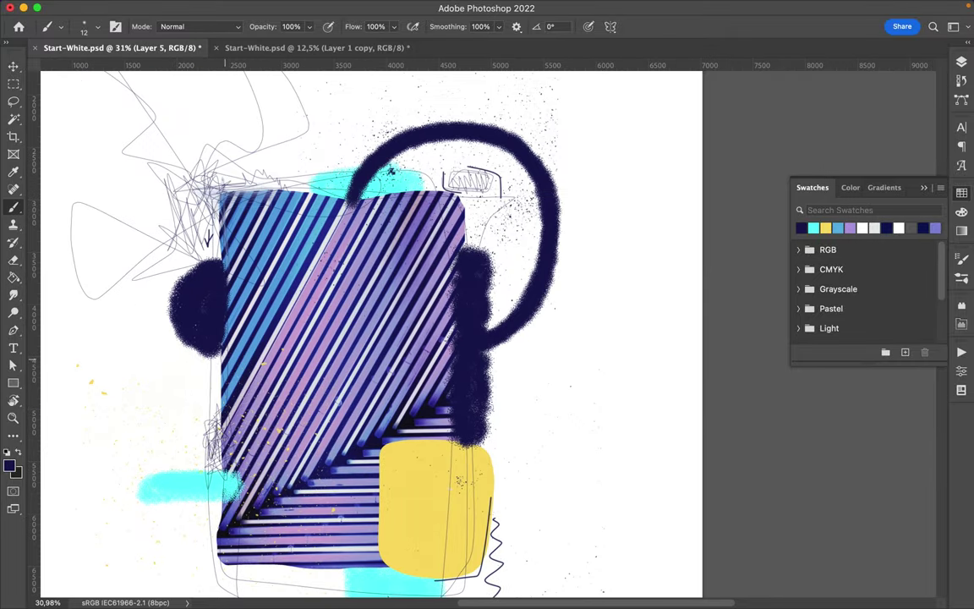
{"action": "left_click_drag", "start_coordinate": [208, 366], "coordinate": [177, 349]}
- Make yellow the paint colour for the next marks
{"action": "scroll", "coordinate": [205, 296], "scroll_direction": "down", "scroll_amount": 2}
{"action": "left_click", "coordinate": [446, 461], "text": "alt"}
{"action": "right_click", "coordinate": [394, 245]}
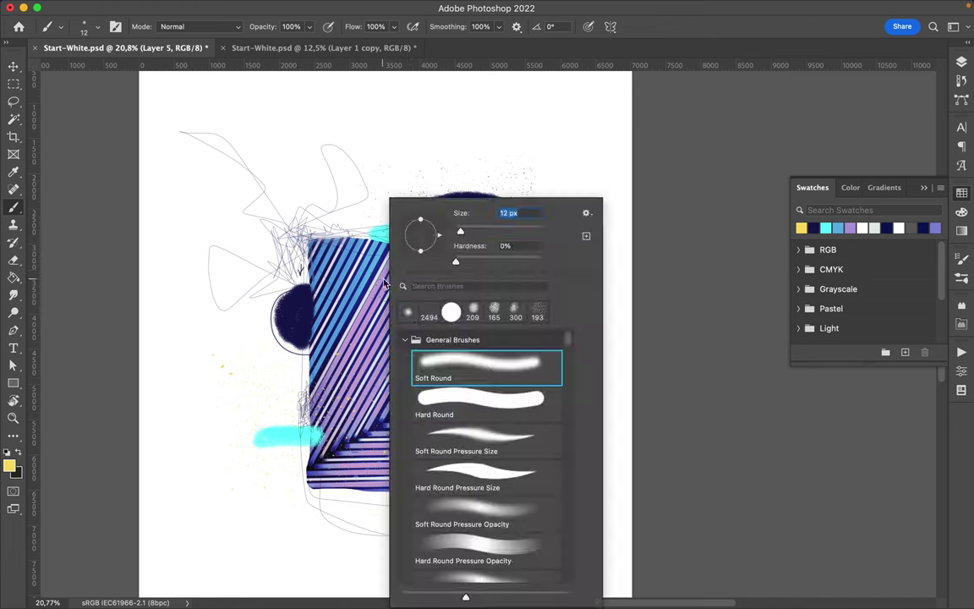
- Size the yellow Hard Round brush to 38 px, then switch to purple with Spray 3
{"action": "left_click_drag", "start_coordinate": [460, 231], "coordinate": [471, 232]}
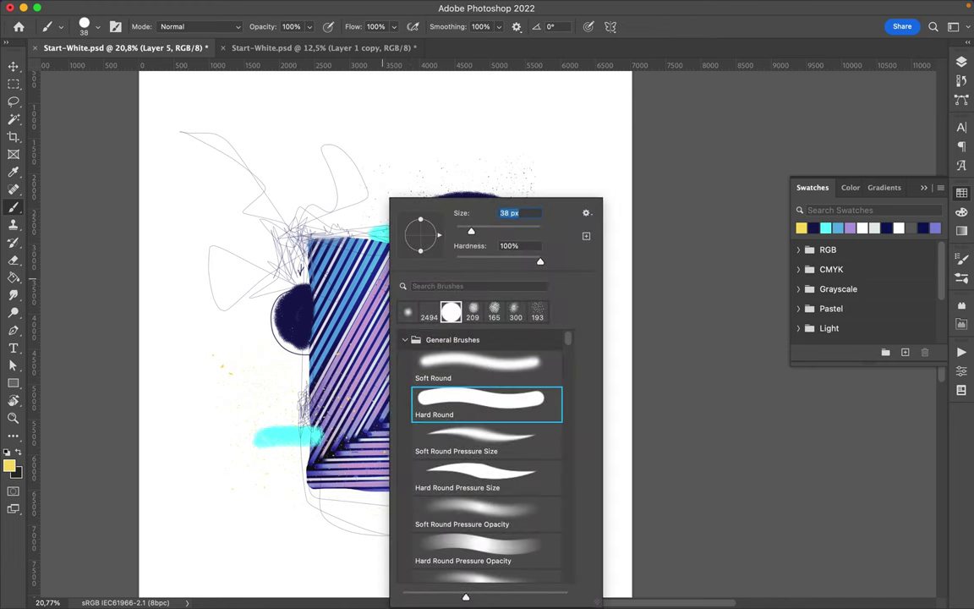
{"action": "key", "text": "Return"}
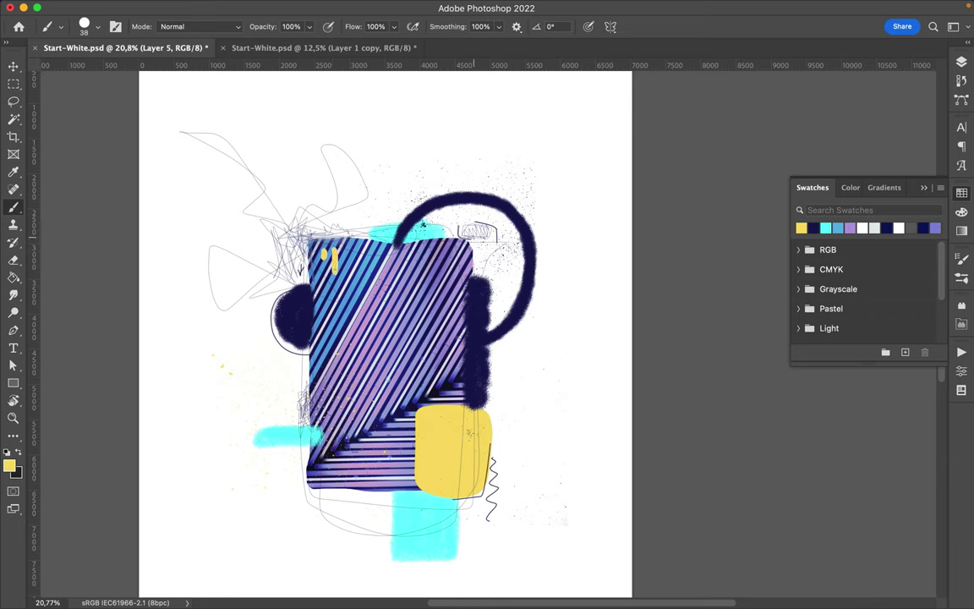
{"action": "left_click", "coordinate": [850, 227]}
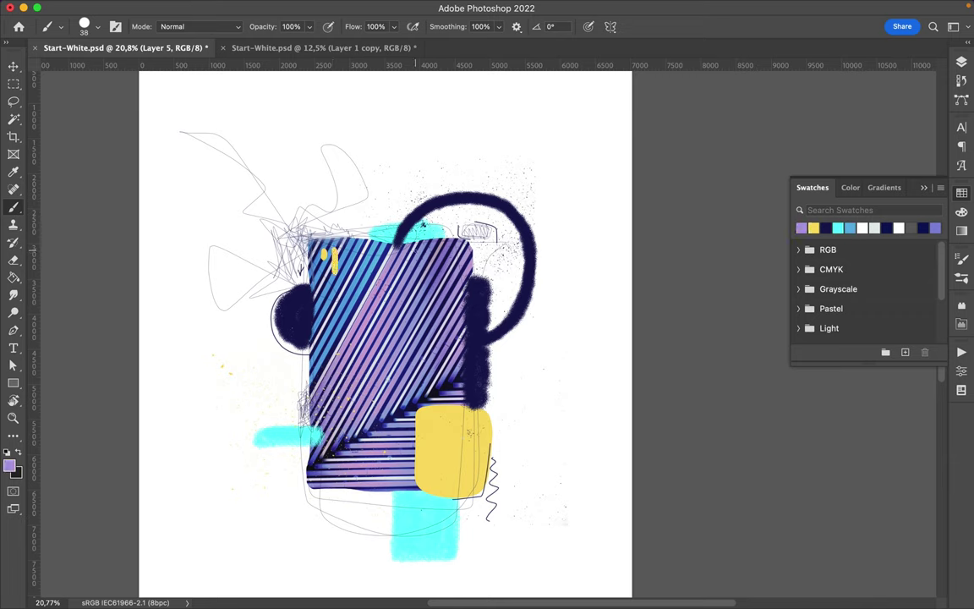
{"action": "right_click", "coordinate": [419, 201]}
{"action": "scroll", "coordinate": [525, 381], "scroll_direction": "down", "scroll_amount": 10}
{"action": "left_click", "coordinate": [500, 419]}
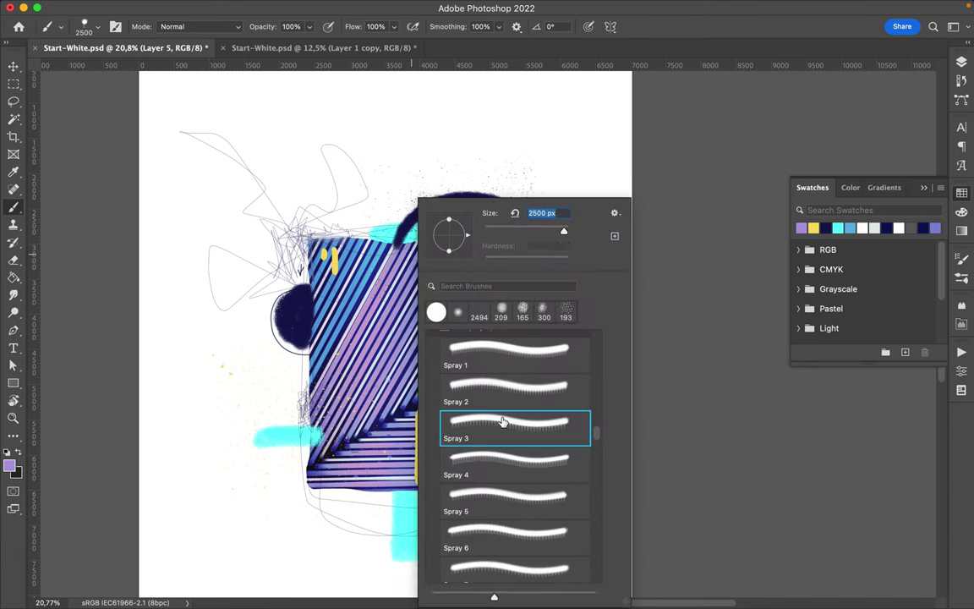
- Undo a test purple dab and add a new layer beneath the photo copies
{"action": "left_click", "coordinate": [372, 203]}
{"action": "key", "text": "ctrl+z"}
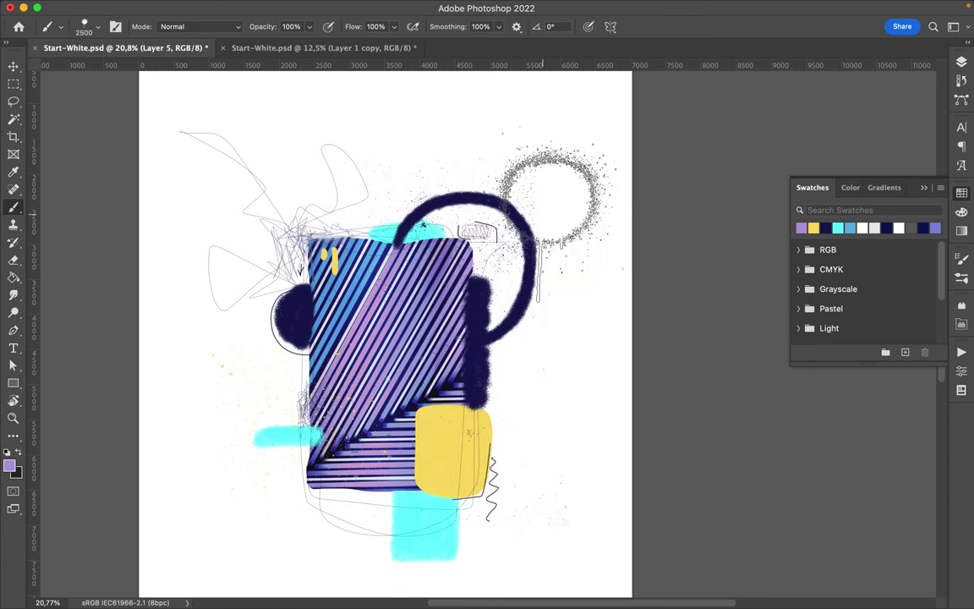
{"action": "left_click", "coordinate": [961, 62]}
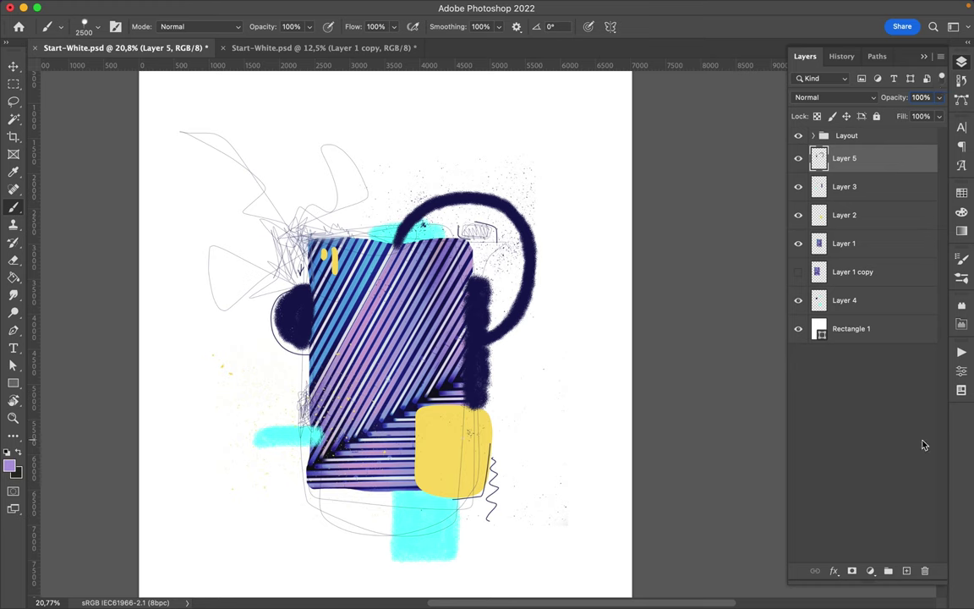
{"action": "left_click", "coordinate": [905, 571]}
{"action": "mouse_move", "coordinate": [846, 329]}
{"action": "left_mouse_down"}
{"action": "mouse_move", "coordinate": [852, 335]}
{"action": "mouse_move", "coordinate": [850, 320]}
{"action": "left_mouse_up"}
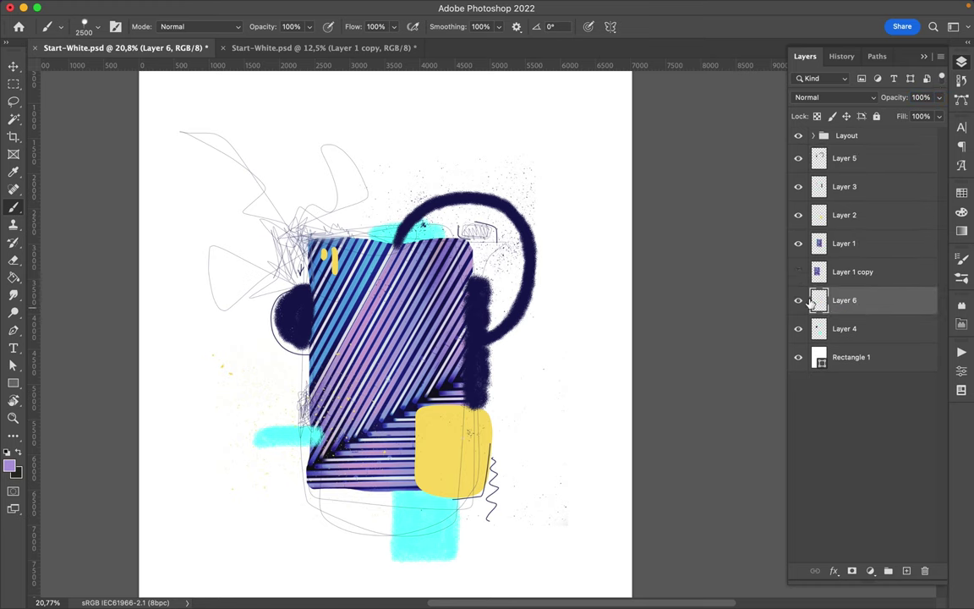
- Spray purple haze above the striped block and purple drips at its lower left
{"action": "left_click", "coordinate": [389, 191]}
{"action": "left_click", "coordinate": [364, 436]}
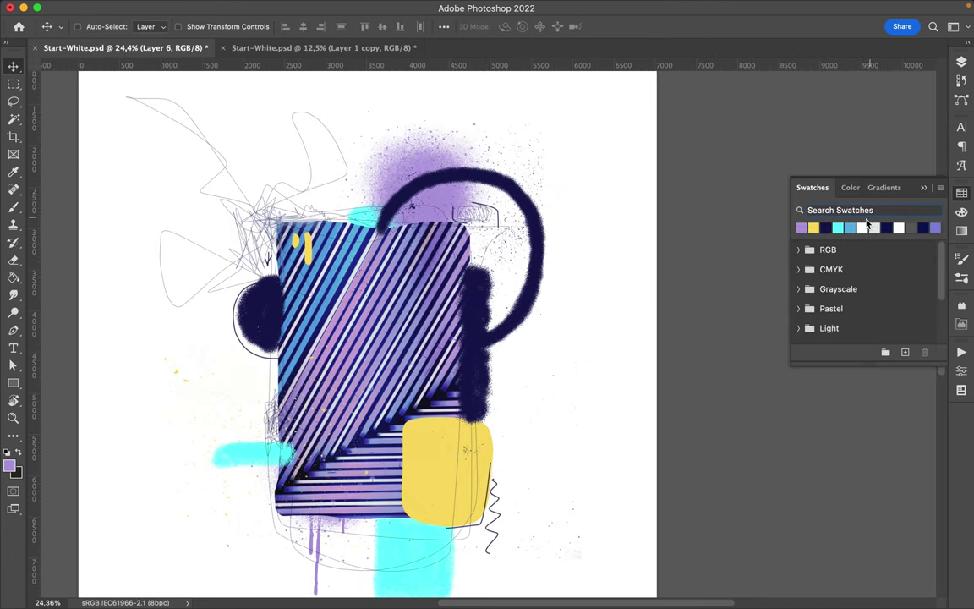
{"action": "left_click", "coordinate": [850, 228]}
- Use the Spray 7 brush for light blue spray beside the yellow block
{"action": "key", "text": "b"}
{"action": "right_click", "coordinate": [428, 199]}
{"action": "left_click", "coordinate": [516, 431]}
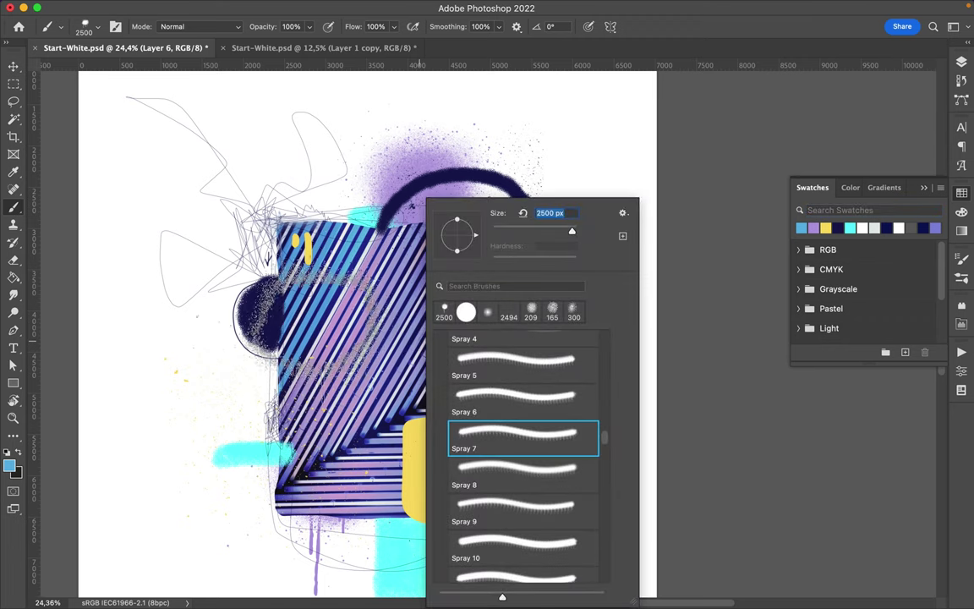
{"action": "key", "text": "Return"}
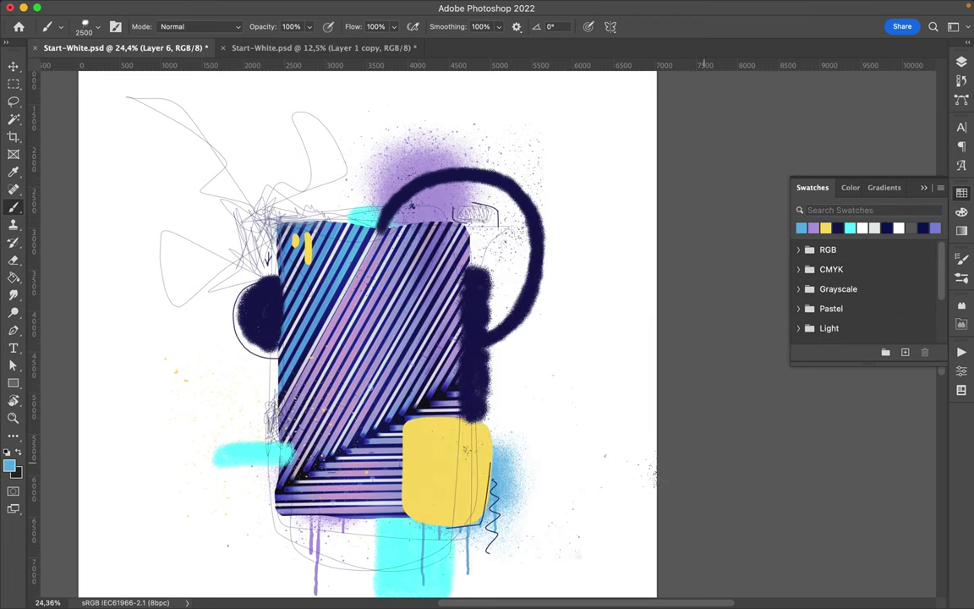
{"action": "left_click", "coordinate": [962, 61]}
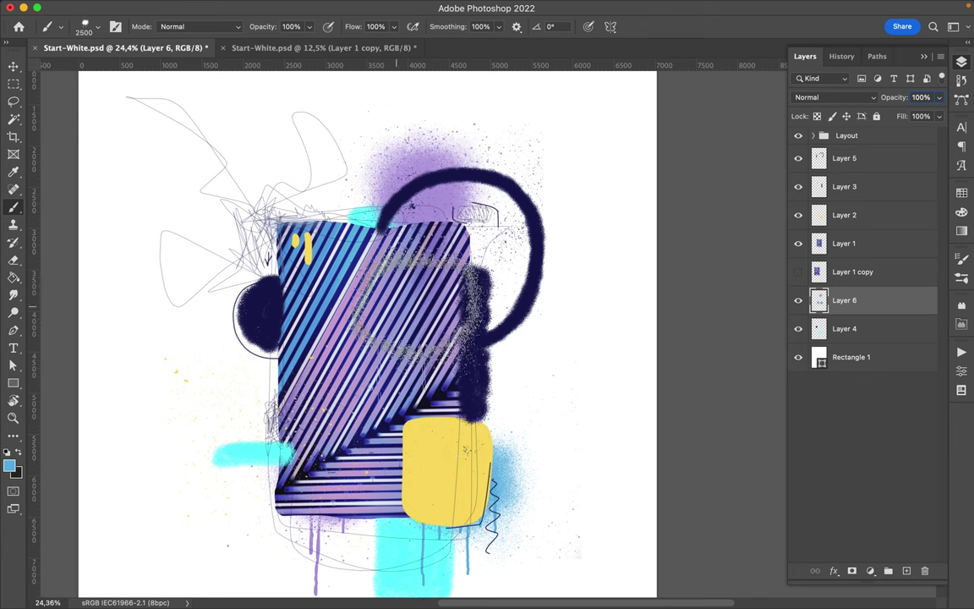
- Choose Spray 14, add a new layer above Layer 5, and paint a blue spray patch
{"action": "right_click", "coordinate": [414, 304]}
{"action": "scroll", "coordinate": [478, 473], "scroll_direction": "down", "scroll_amount": 3}
{"action": "left_click", "coordinate": [478, 505]}
{"action": "key", "text": "Return"}
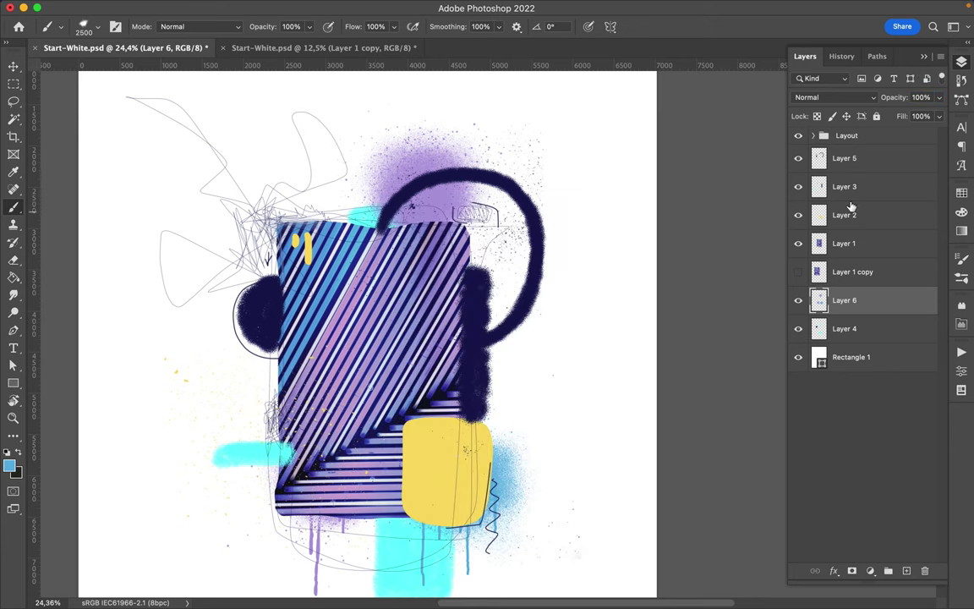
{"action": "left_click", "coordinate": [846, 158]}
{"action": "key", "text": "ctrl+shift+alt+n"}
{"action": "left_click_drag", "start_coordinate": [338, 322], "coordinate": [397, 338]}
- Move the blue spray patch so it drips onto the yellow block
{"action": "key", "text": "v"}
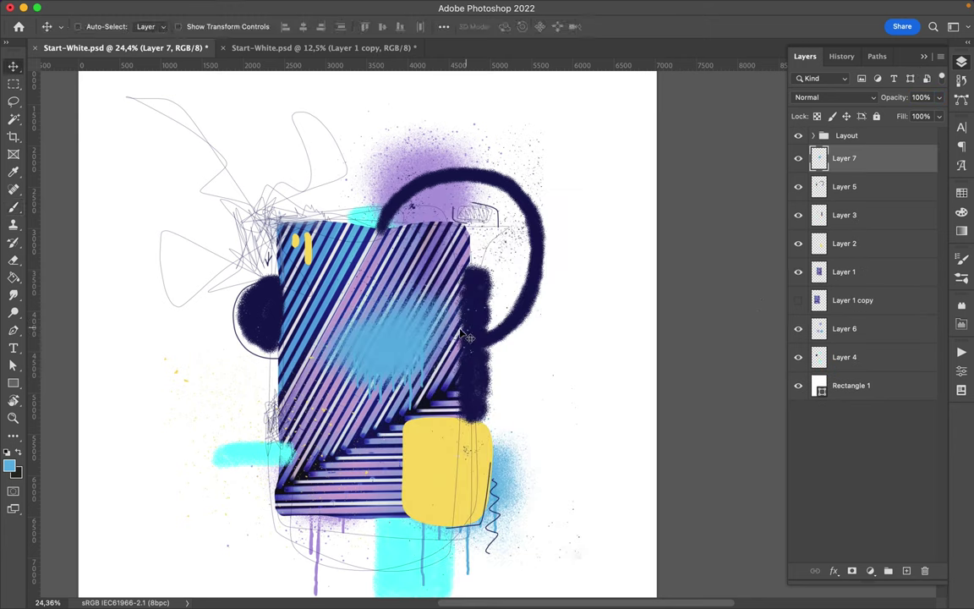
{"action": "left_click_drag", "start_coordinate": [462, 334], "coordinate": [432, 416]}
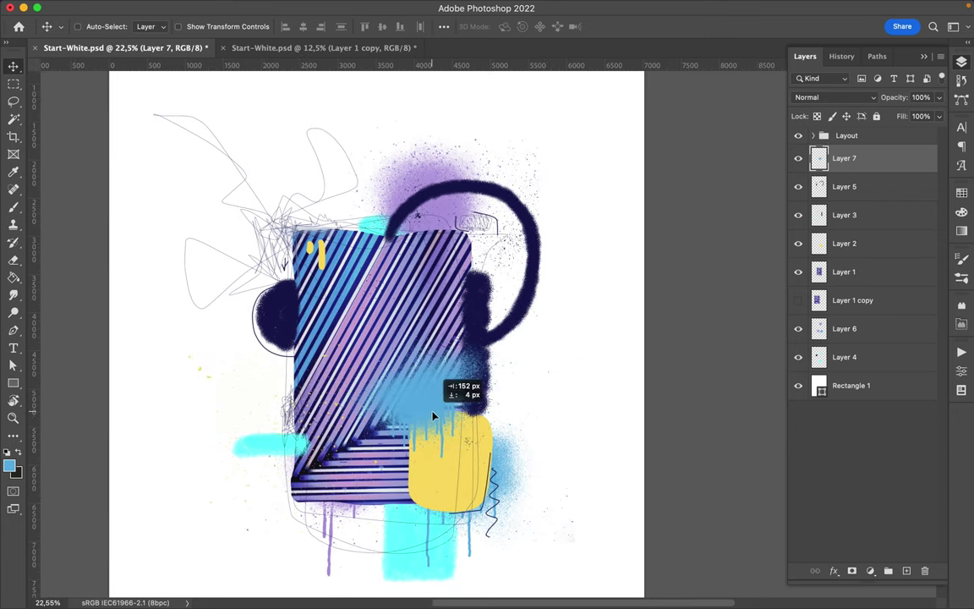
{"action": "key", "text": "b"}
{"action": "right_click", "coordinate": [467, 203]}
- Draw a small yellow heart on the navy blob with an 11 px Hard Round brush
{"action": "scroll", "coordinate": [512, 412], "scroll_direction": "up", "scroll_amount": 15}
{"action": "left_click", "coordinate": [516, 404]}
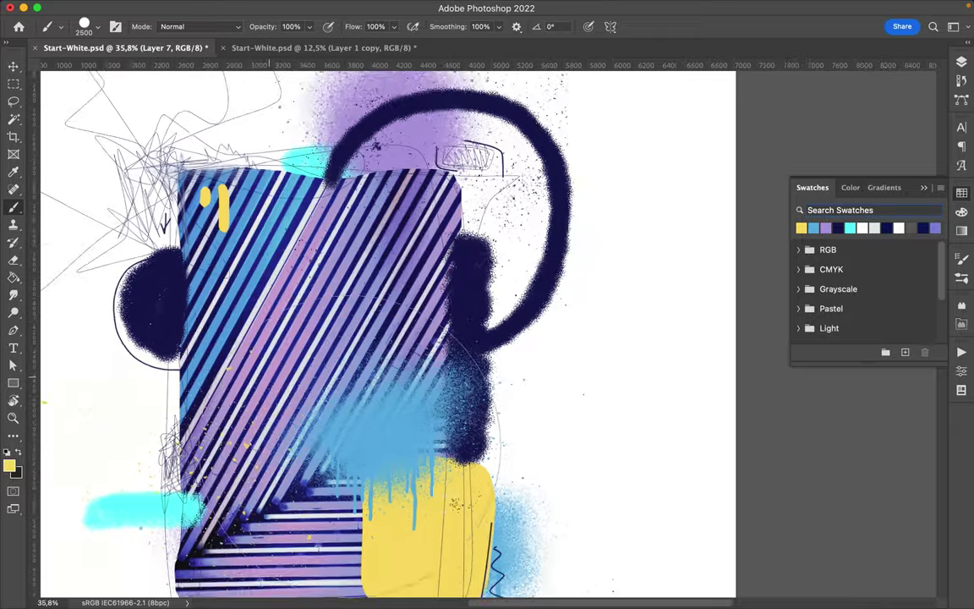
{"action": "scroll", "coordinate": [437, 262], "scroll_direction": "up", "scroll_amount": 4}
{"action": "right_click", "coordinate": [437, 263]}
{"action": "left_click_drag", "start_coordinate": [507, 228], "coordinate": [448, 235]}
{"action": "key", "text": "Return"}
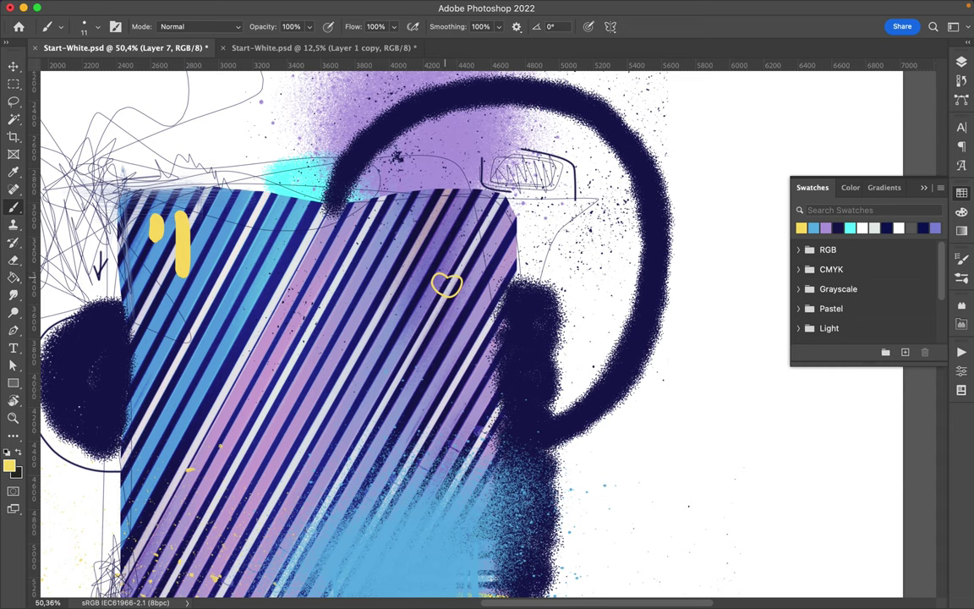
{"action": "key", "text": "ctrl+z"}
{"action": "scroll", "coordinate": [597, 331], "scroll_direction": "down", "scroll_amount": 3}
{"action": "key", "text": "v"}
{"action": "scroll", "coordinate": [598, 331], "scroll_direction": "down", "scroll_amount": 2}
- Scale all the artwork layers together up to about 106%
{"action": "scroll", "coordinate": [382, 336], "scroll_direction": "down", "scroll_amount": 3}
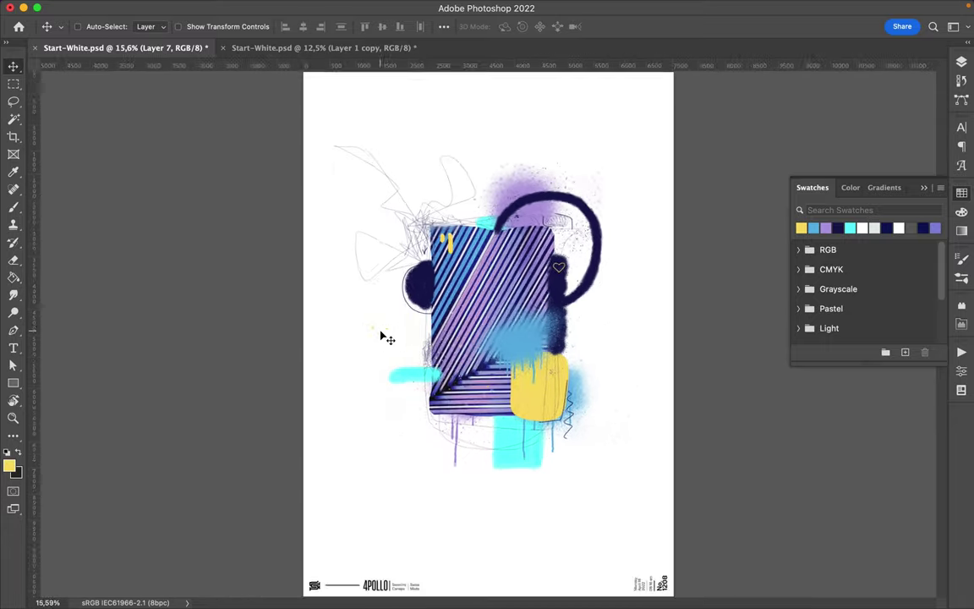
{"action": "scroll", "coordinate": [382, 337], "scroll_direction": "down", "scroll_amount": 1}
{"action": "key", "text": "F7"}
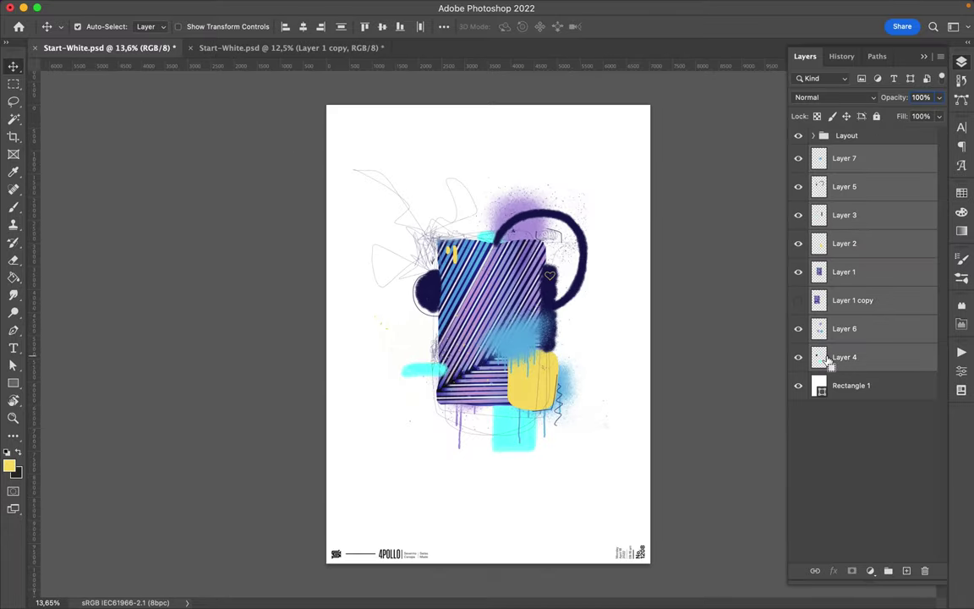
{"action": "key", "text": "ctrl+t"}
{"action": "left_click_drag", "start_coordinate": [480, 453], "coordinate": [480, 472]}
{"action": "key", "text": "Return"}
- Nudge the artwork slightly up and left and save the poster
{"action": "left_click_drag", "start_coordinate": [529, 389], "coordinate": [525, 389]}
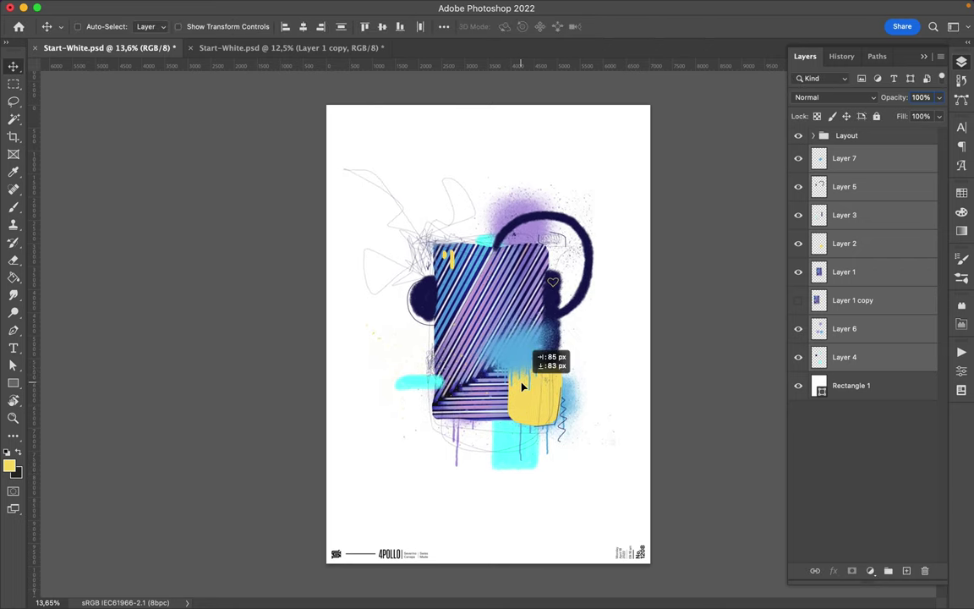
{"action": "key", "text": "ctrl+s"}
{"action": "left_click", "coordinate": [687, 8]}
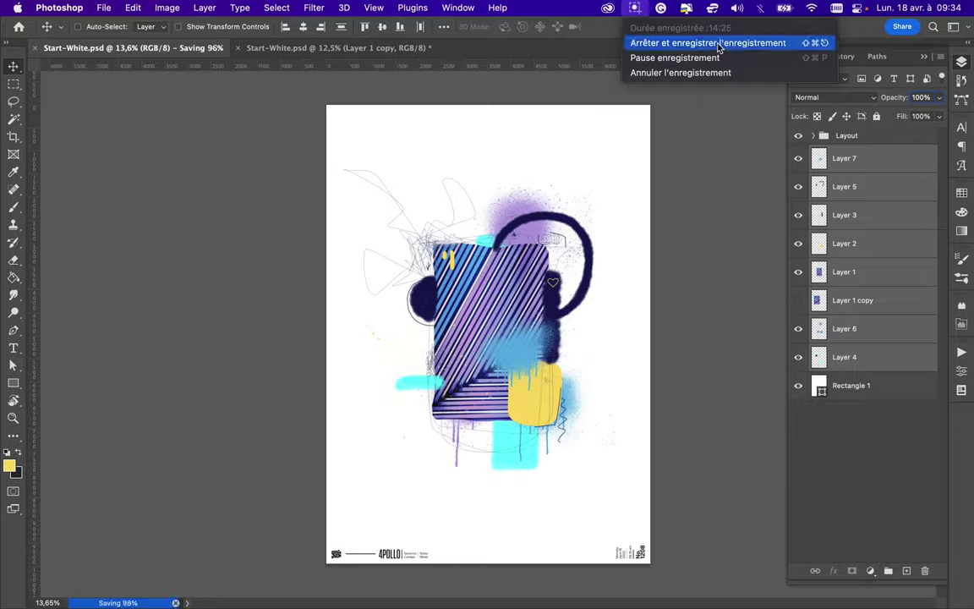